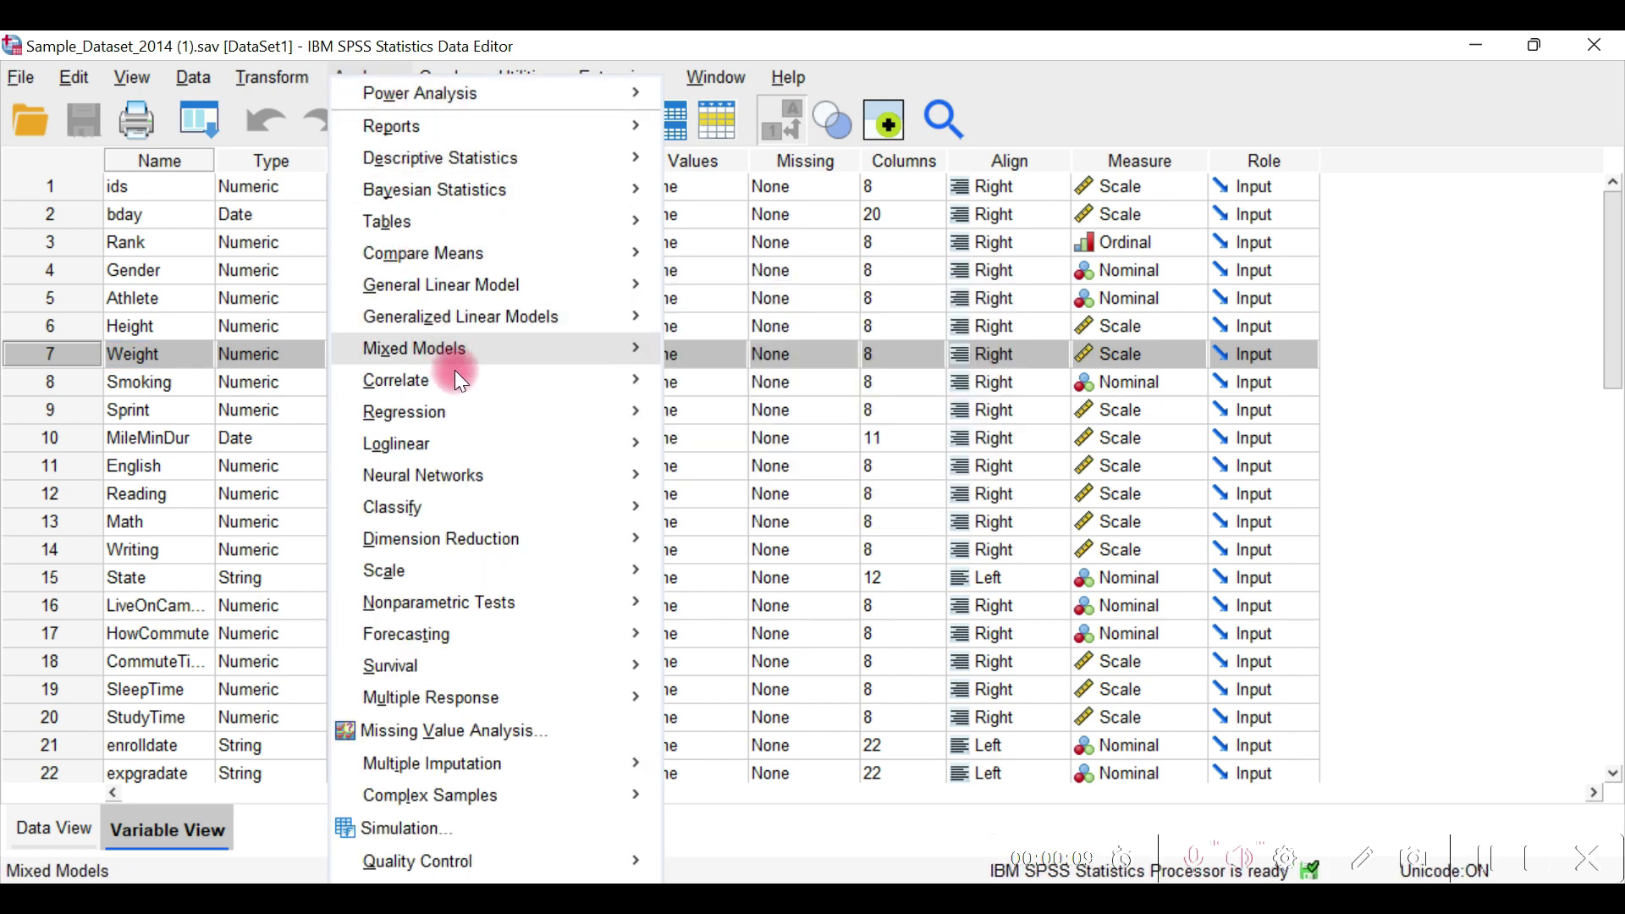
Start a Bivariate Correlations analysis and add Height and Weight as its variables
{"action": "mouse_move", "coordinate": [465, 380]}
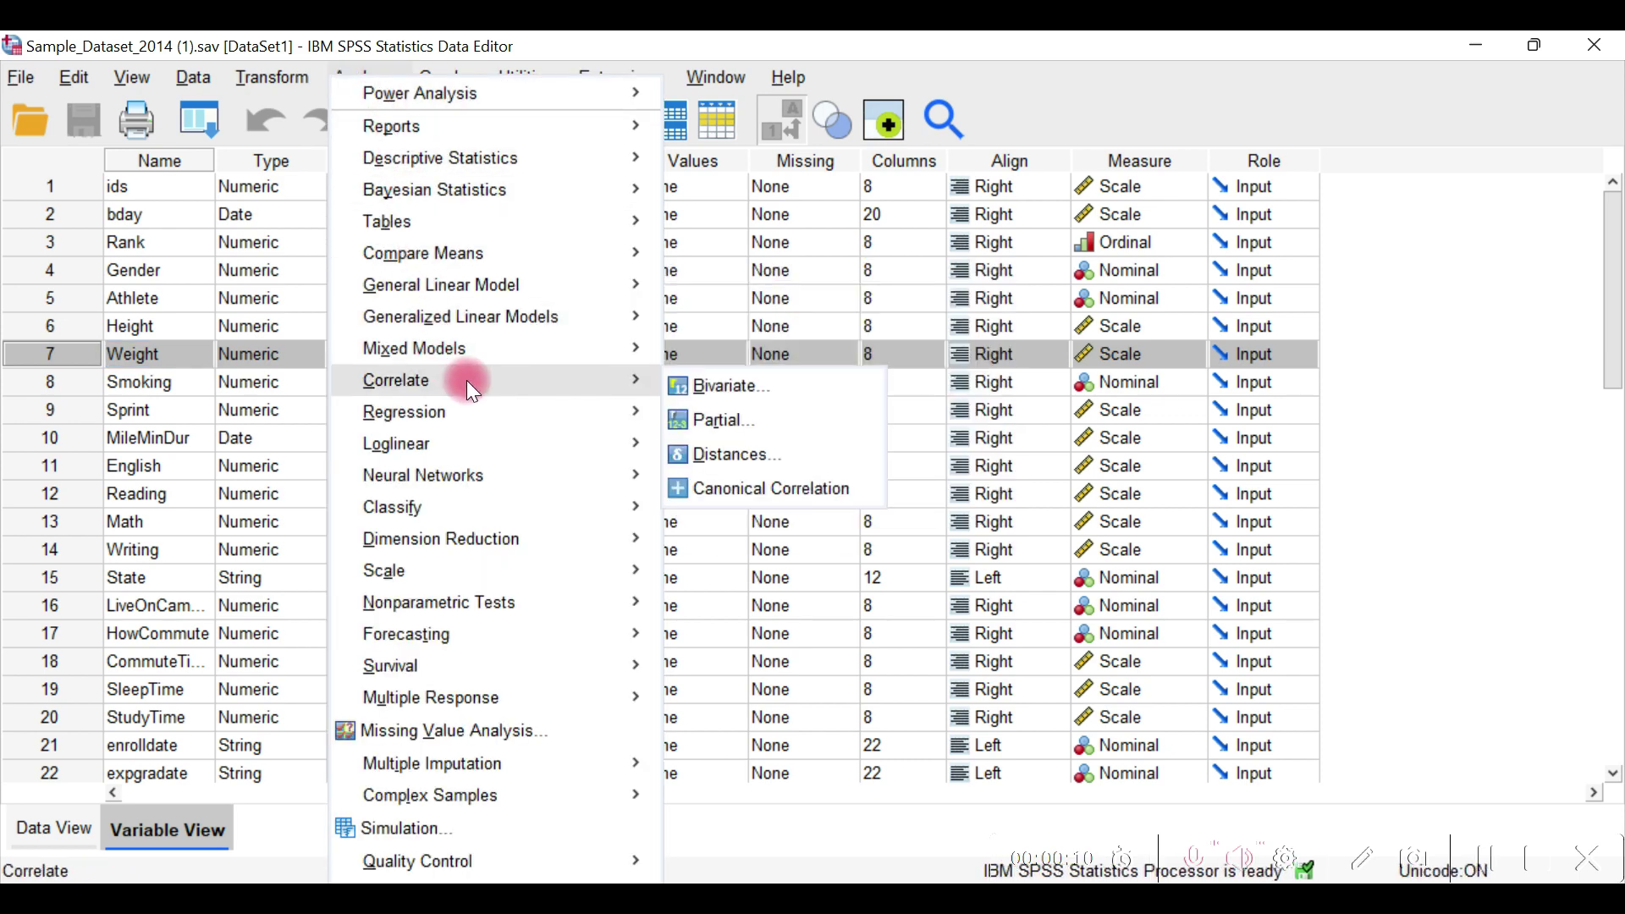
{"action": "left_click", "coordinate": [734, 387]}
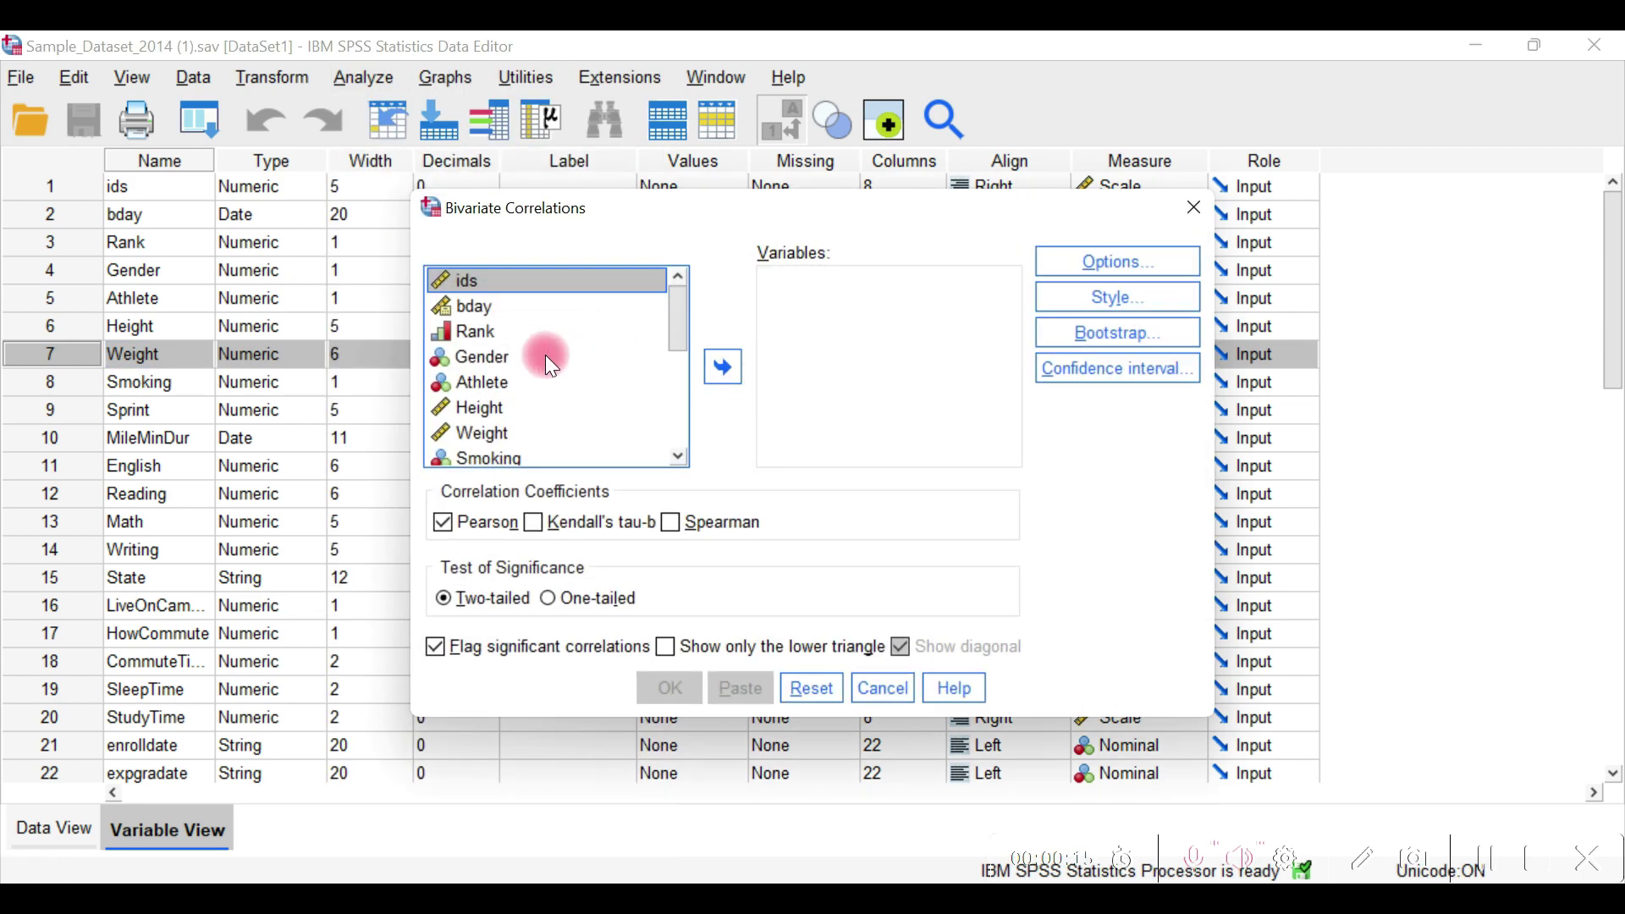
{"action": "left_click_drag", "start_coordinate": [670, 310], "coordinate": [674, 322]}
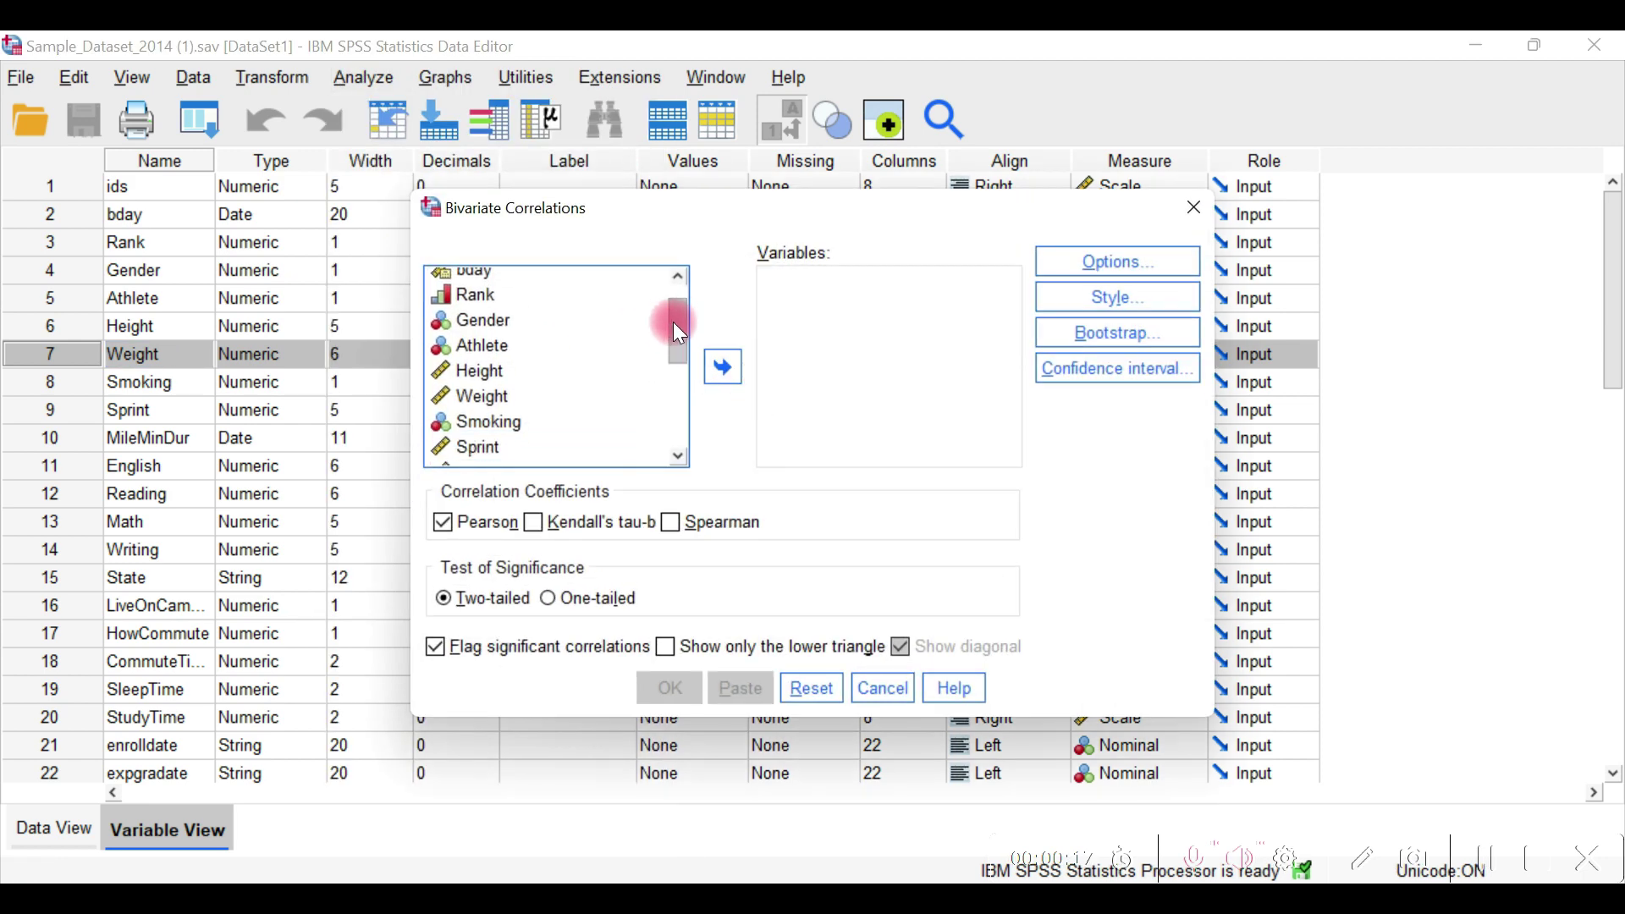
{"action": "left_click", "coordinate": [488, 376]}
{"action": "left_click", "coordinate": [721, 372]}
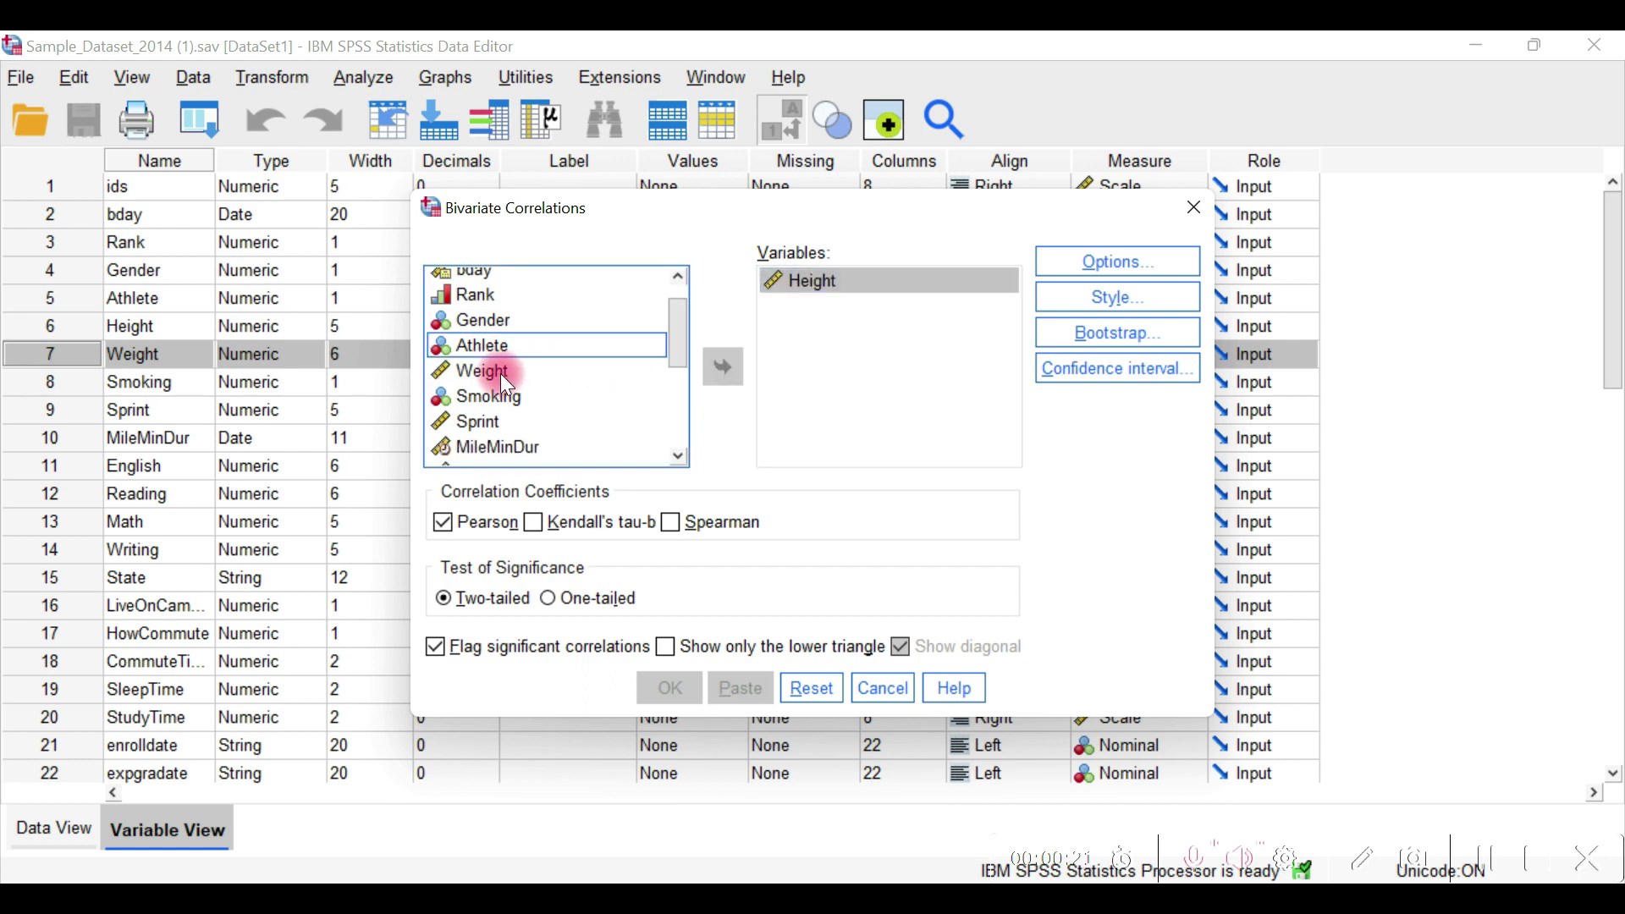
{"action": "left_click", "coordinate": [500, 373]}
{"action": "left_click", "coordinate": [721, 366]}
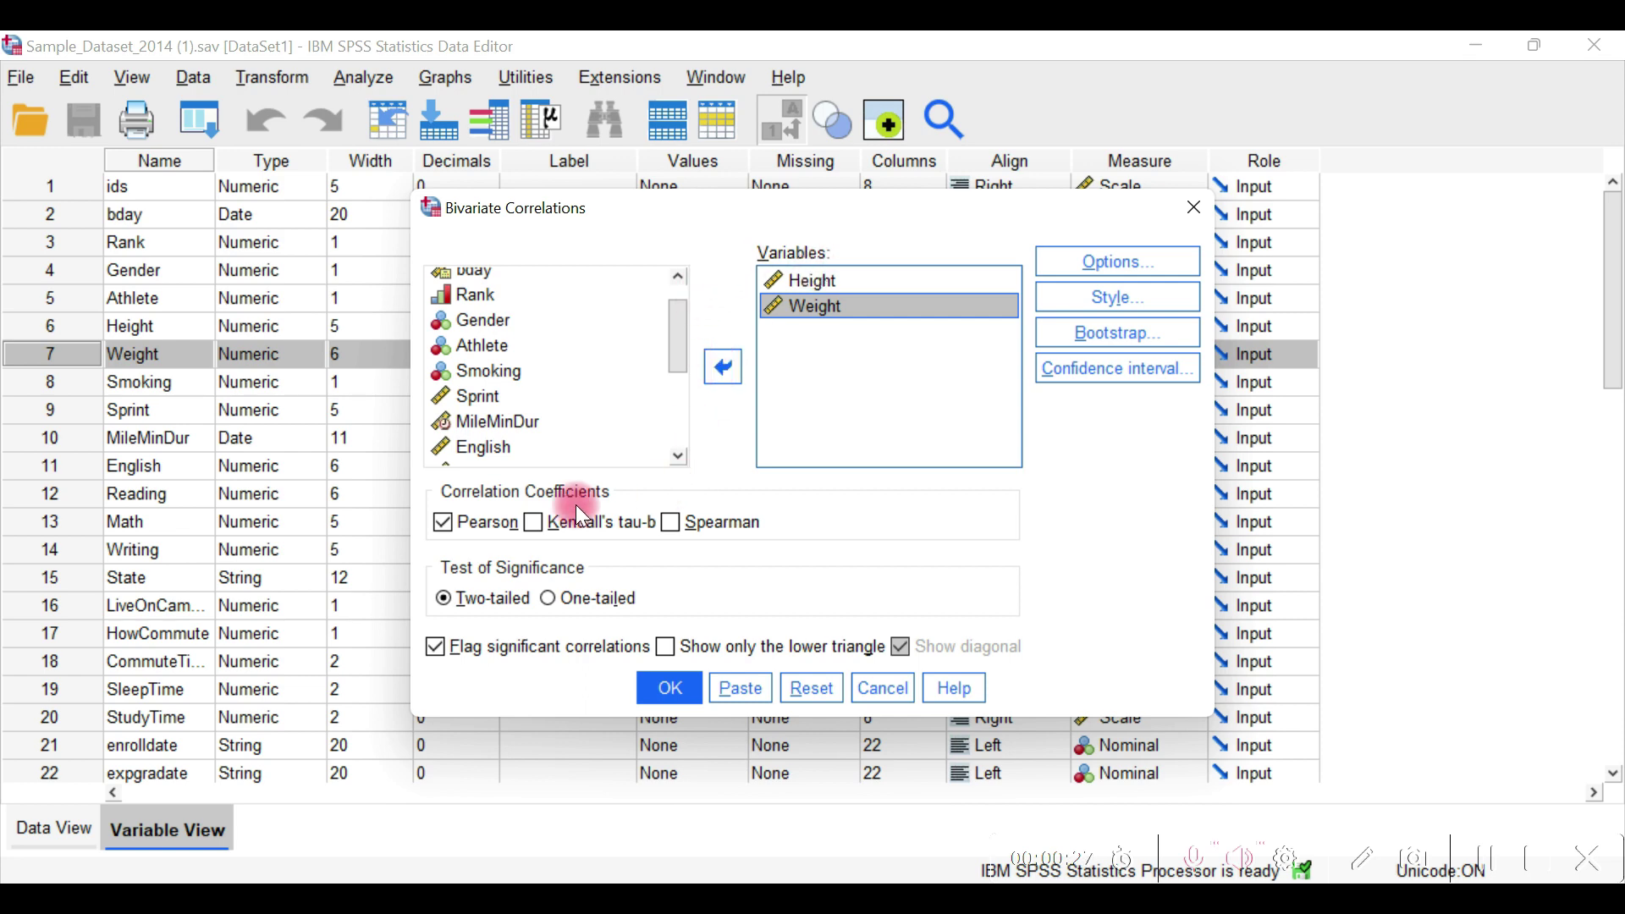
Toggle the Pearson, one-tailed and flagging options, ending with Pearson, a two-tailed test and significant correlations flagged
{"action": "left_click", "coordinate": [446, 523]}
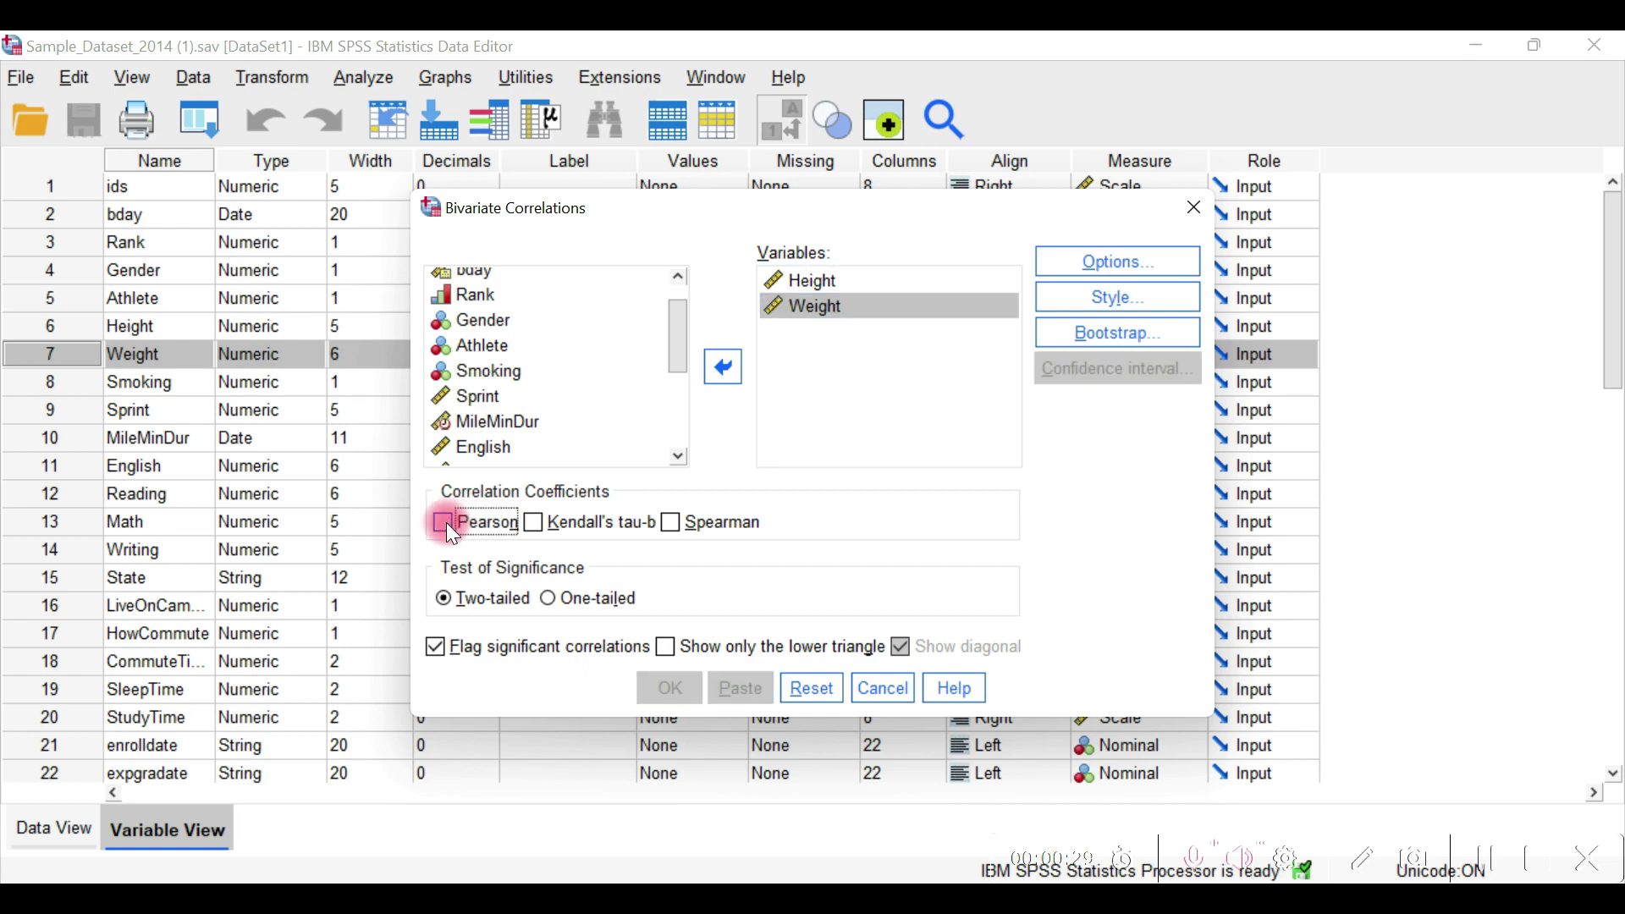
{"action": "left_click", "coordinate": [441, 525]}
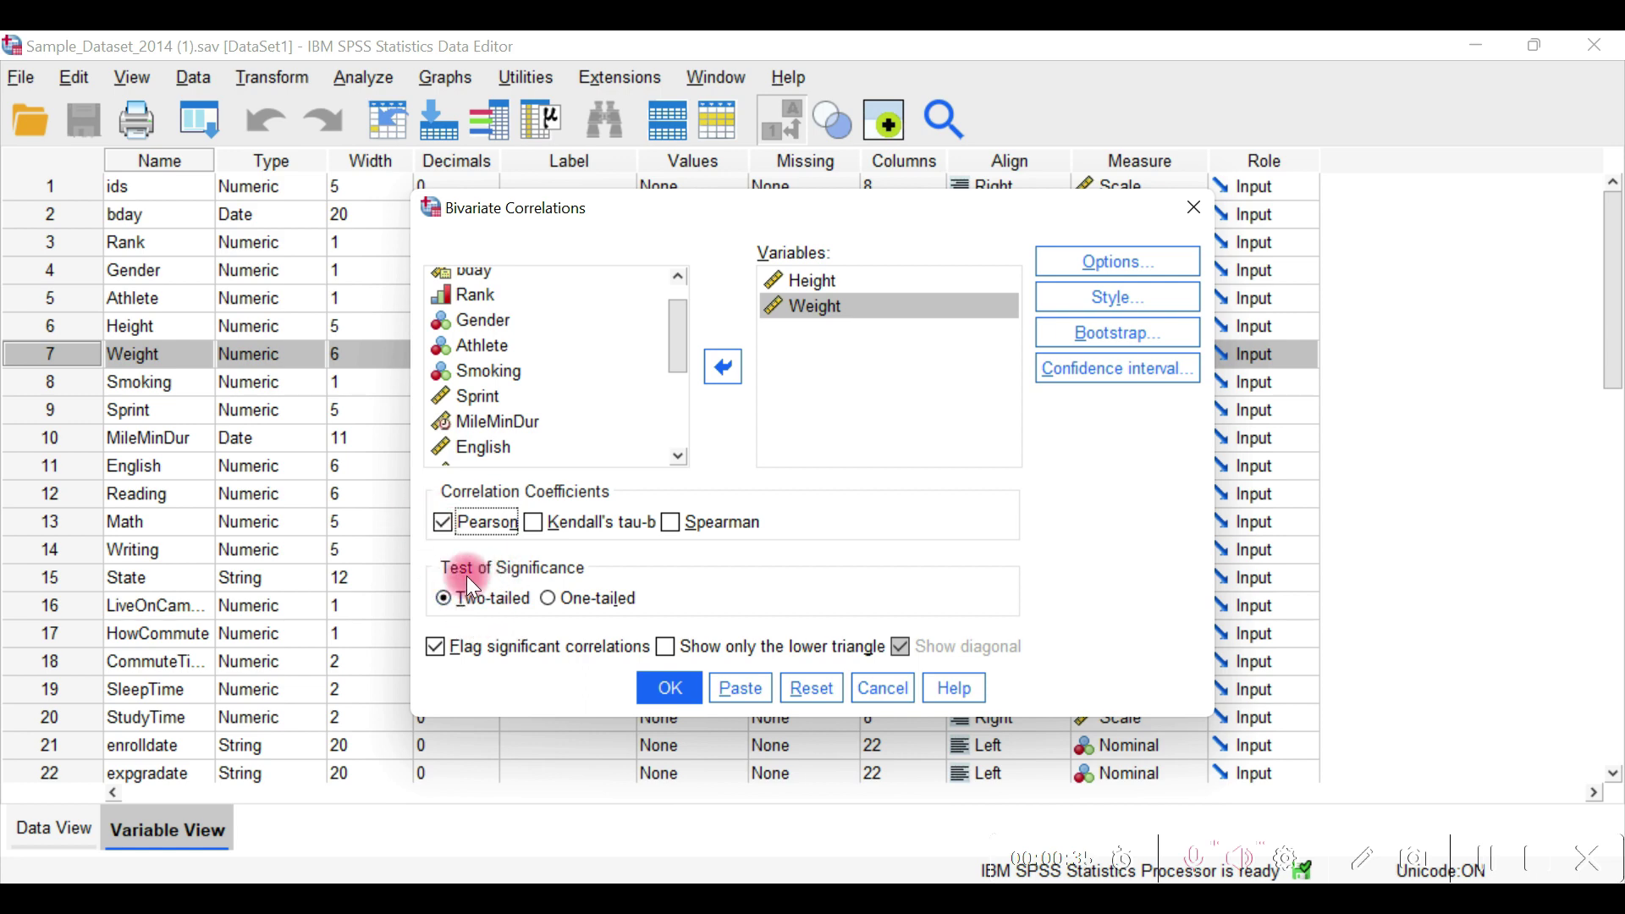
{"action": "left_click", "coordinate": [550, 601]}
{"action": "left_click", "coordinate": [444, 596]}
{"action": "left_click", "coordinate": [435, 647]}
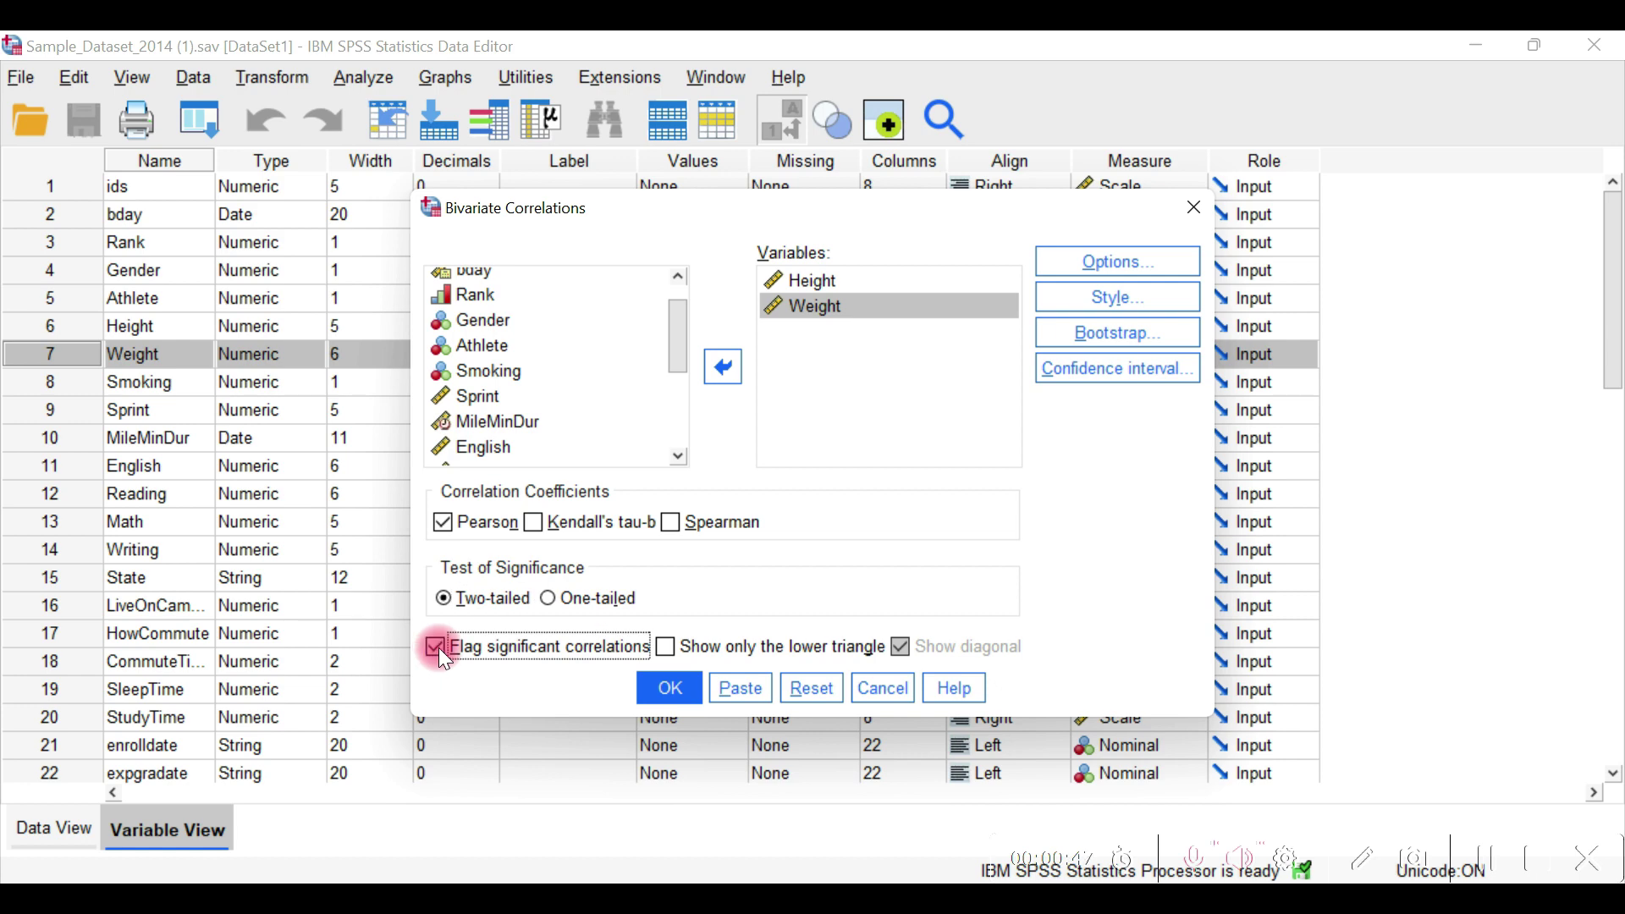
Include means and standard deviations in the correlation statistics and run the analysis
{"action": "left_click", "coordinate": [1127, 273]}
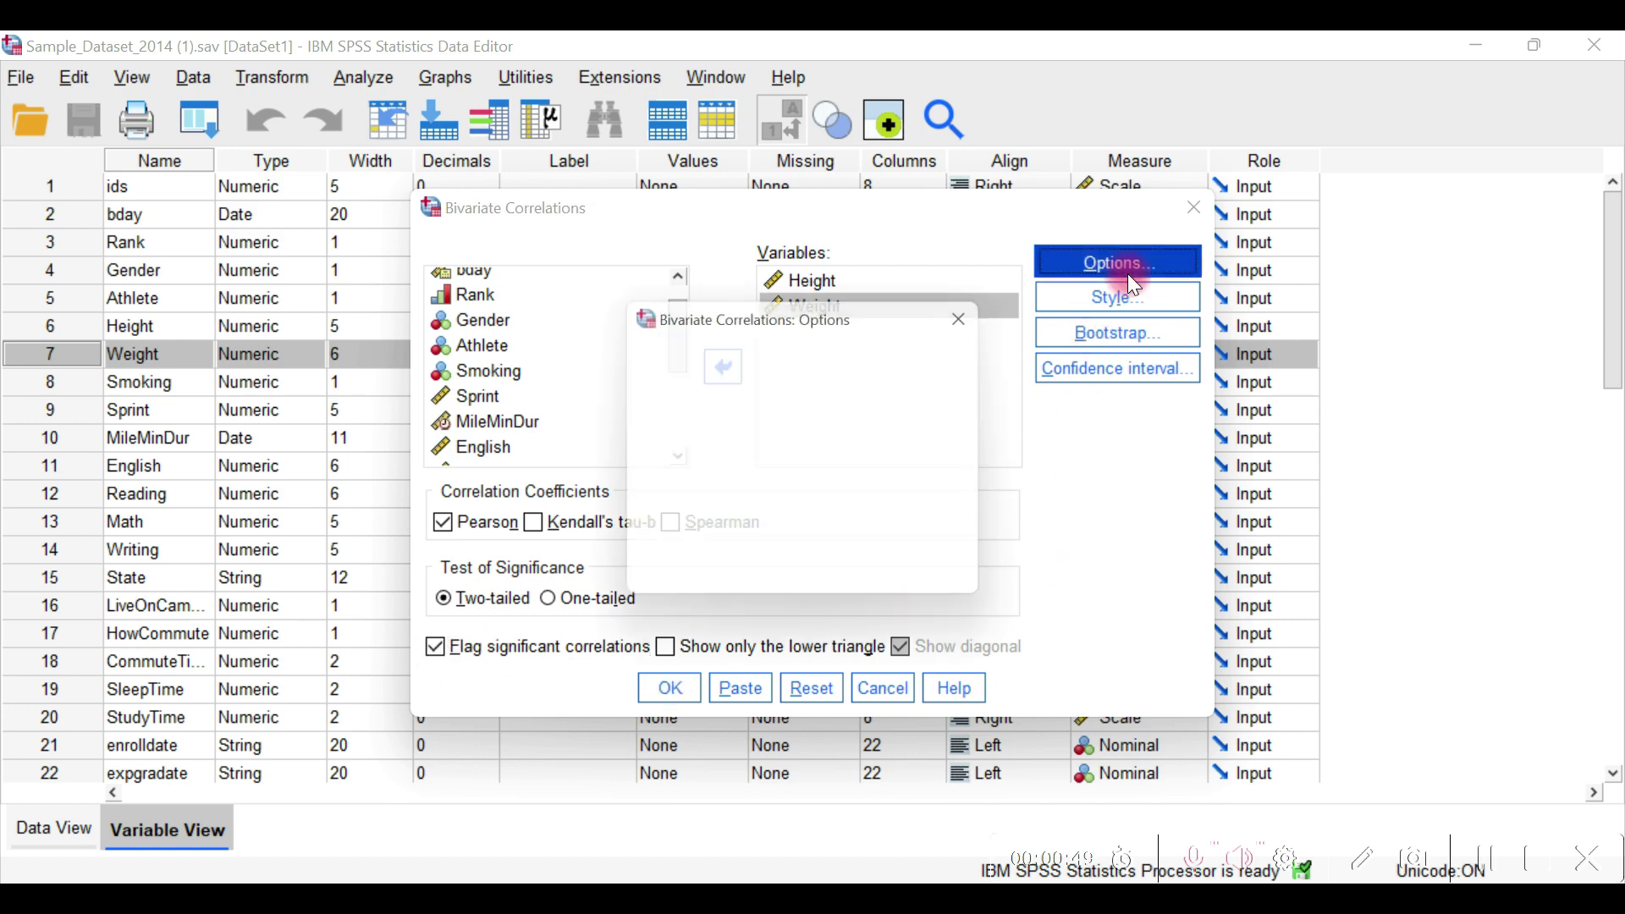
{"action": "left_click", "coordinate": [692, 391]}
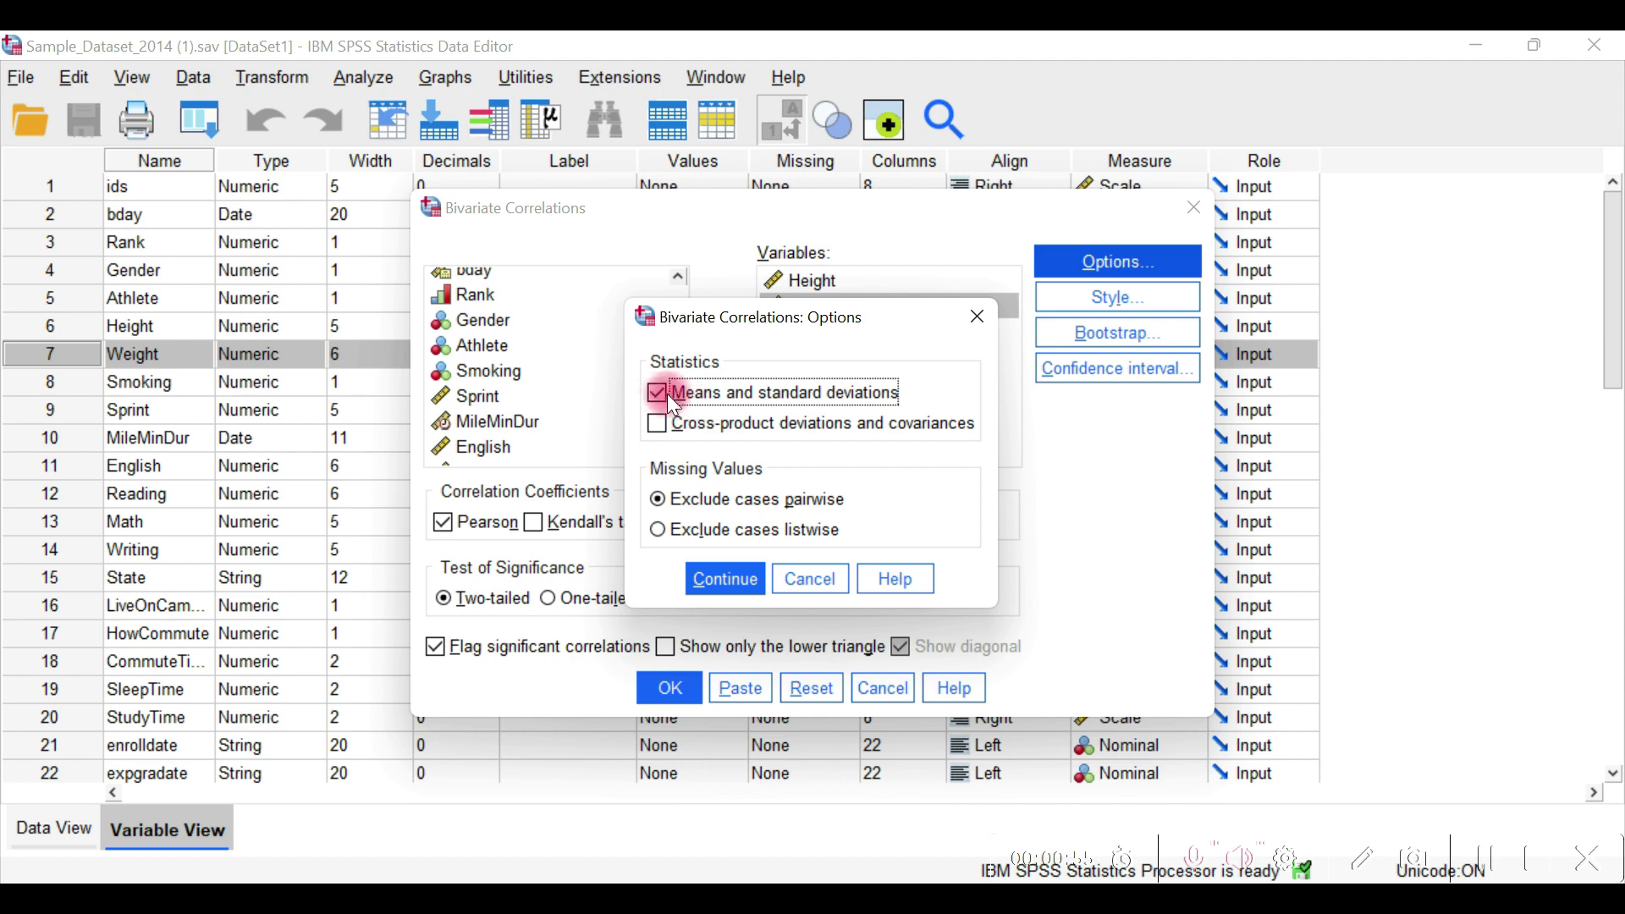
{"action": "left_click", "coordinate": [724, 582]}
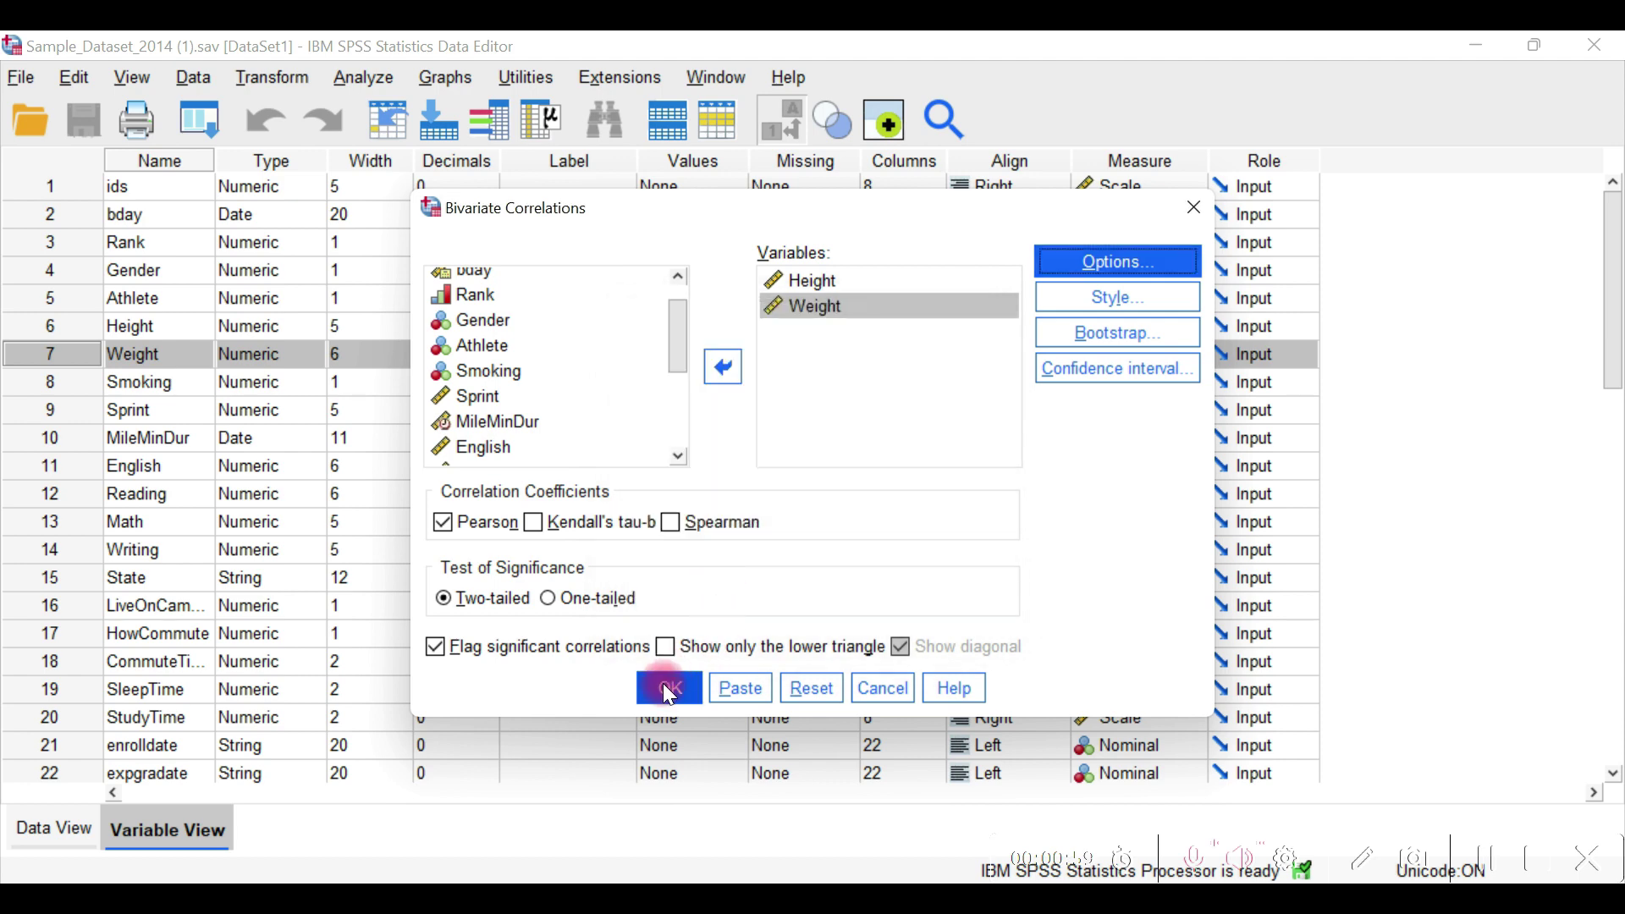
{"action": "left_click", "coordinate": [668, 690]}
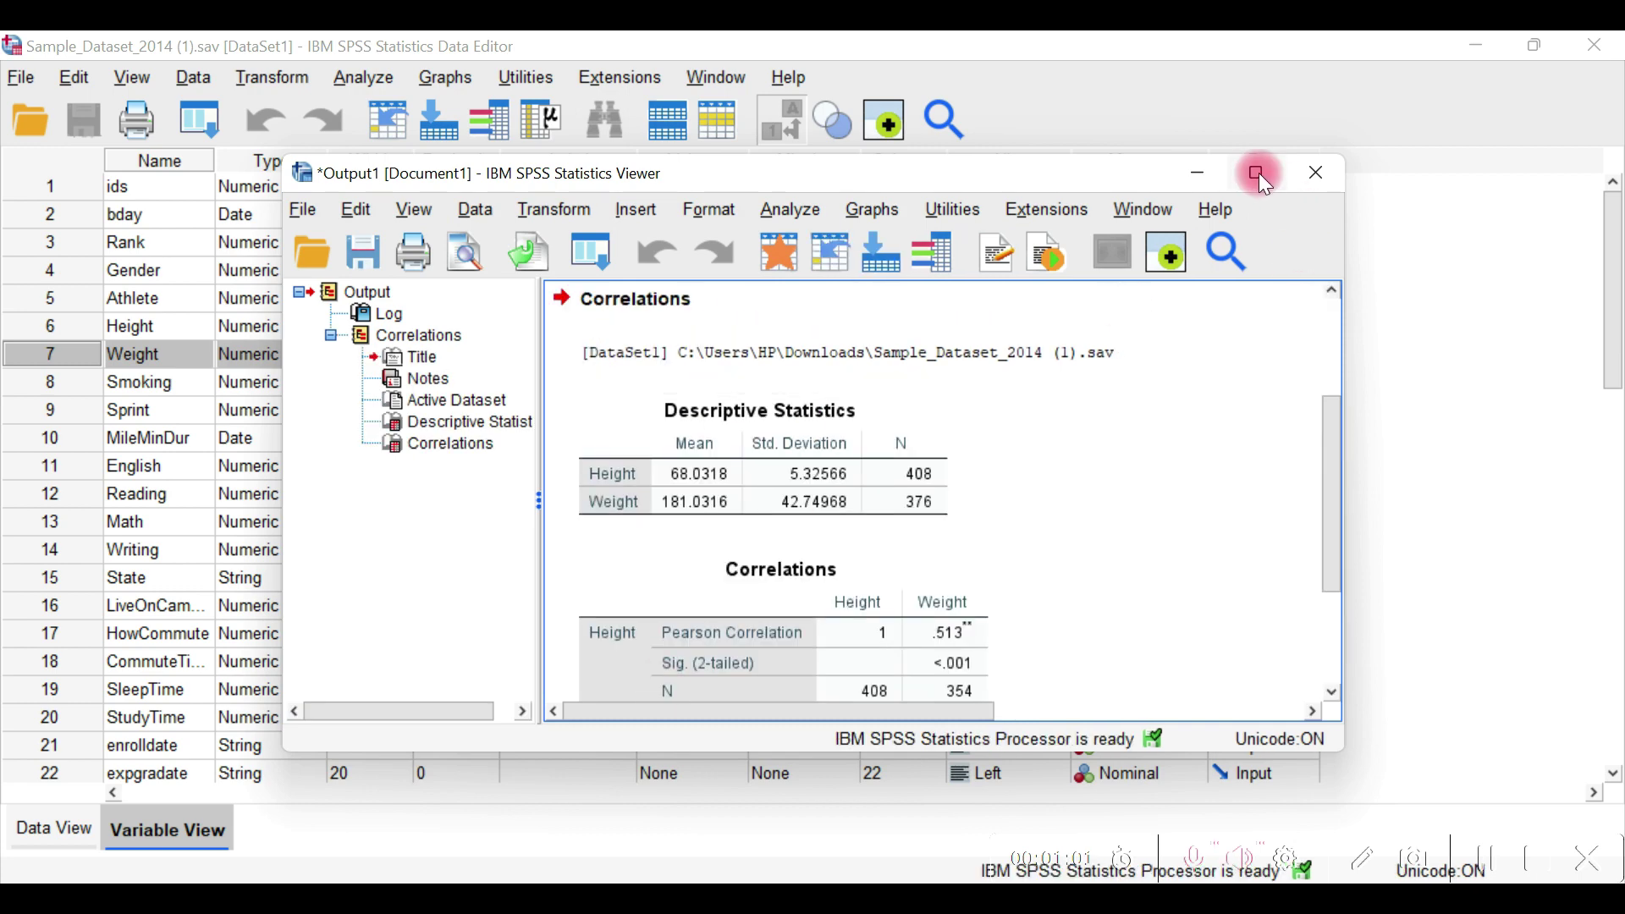
Maximize the output window and examine the Descriptive Statistics and Correlations tables for Height and Weight
{"action": "left_click", "coordinate": [1257, 172]}
{"action": "left_click", "coordinate": [611, 417]}
{"action": "left_click", "coordinate": [411, 416]}
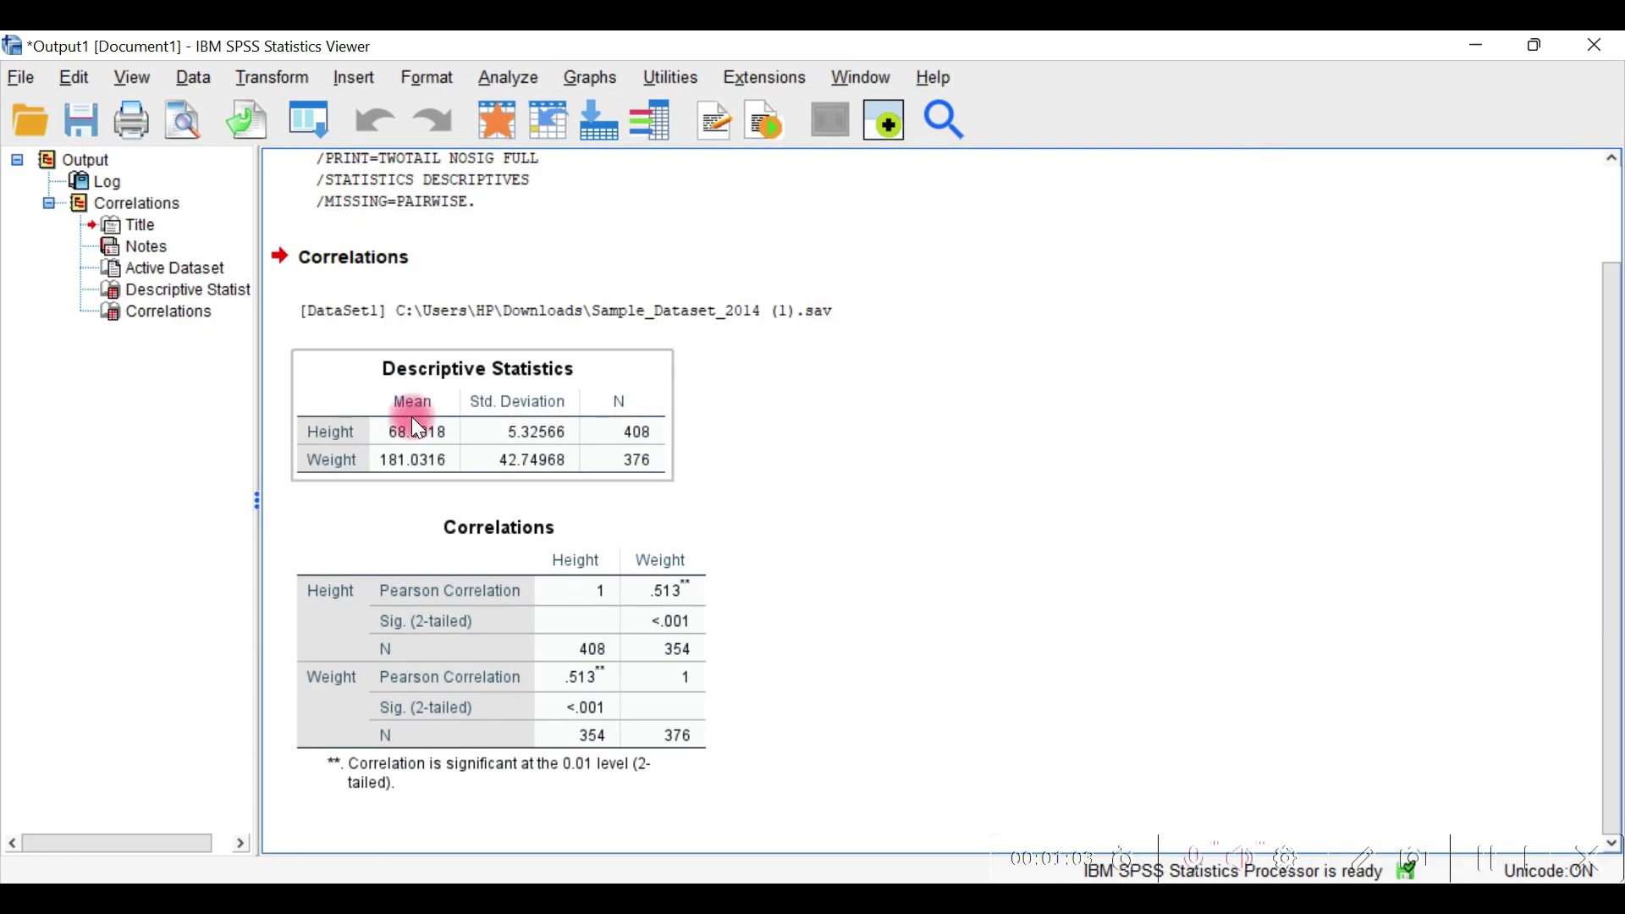
{"action": "left_click", "coordinate": [369, 433]}
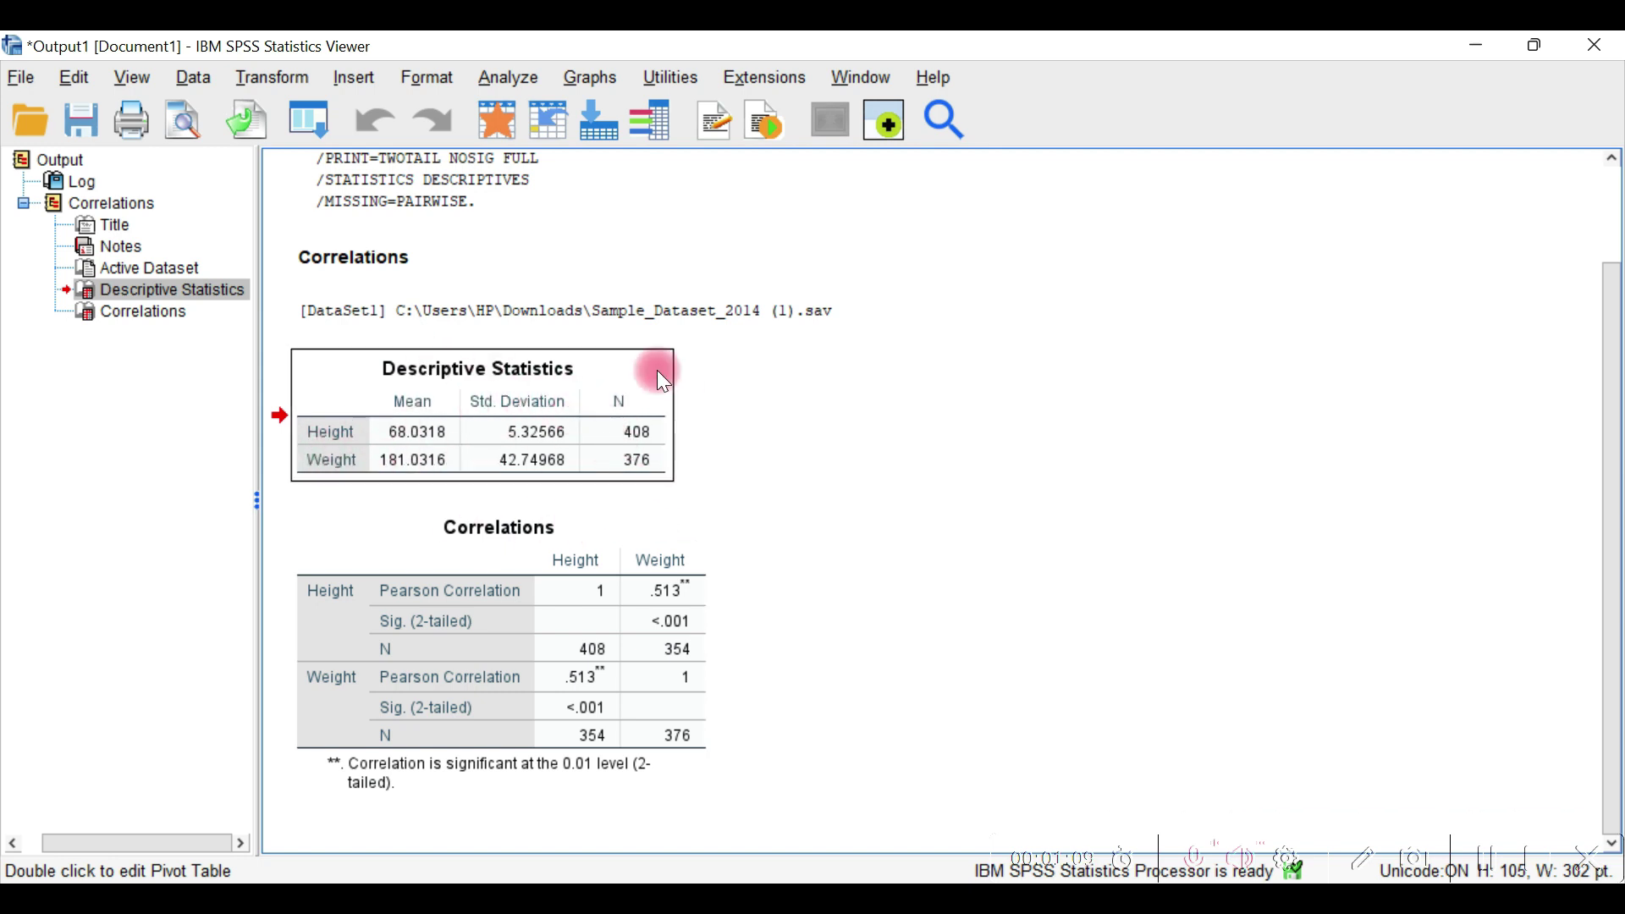
{"action": "left_click", "coordinate": [645, 642]}
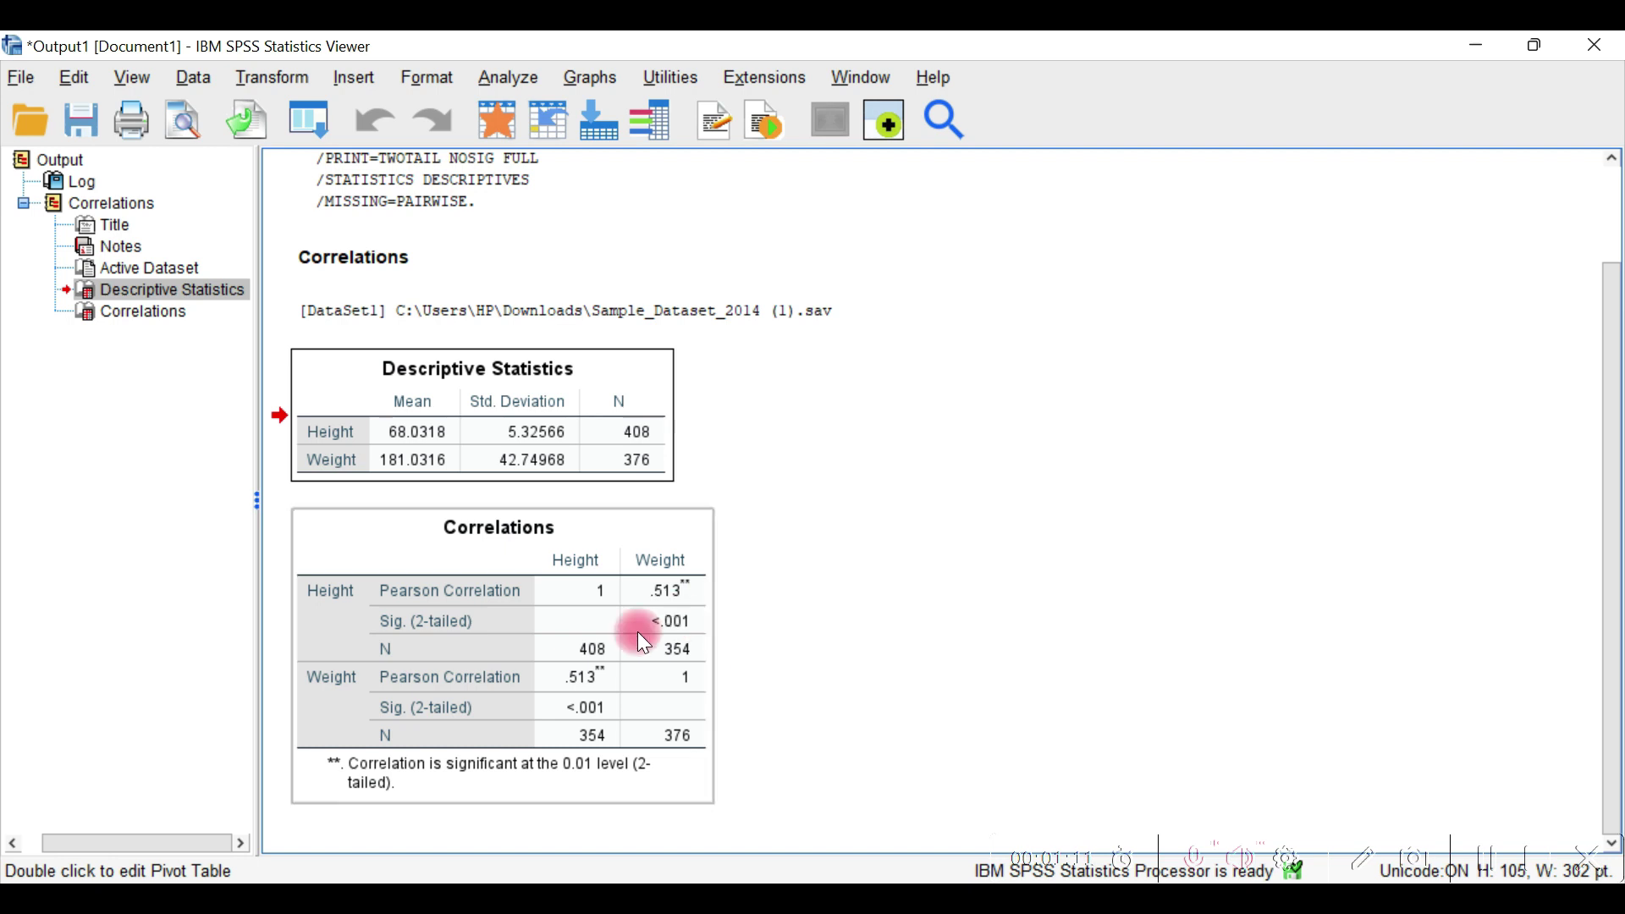
{"action": "left_click", "coordinate": [678, 621]}
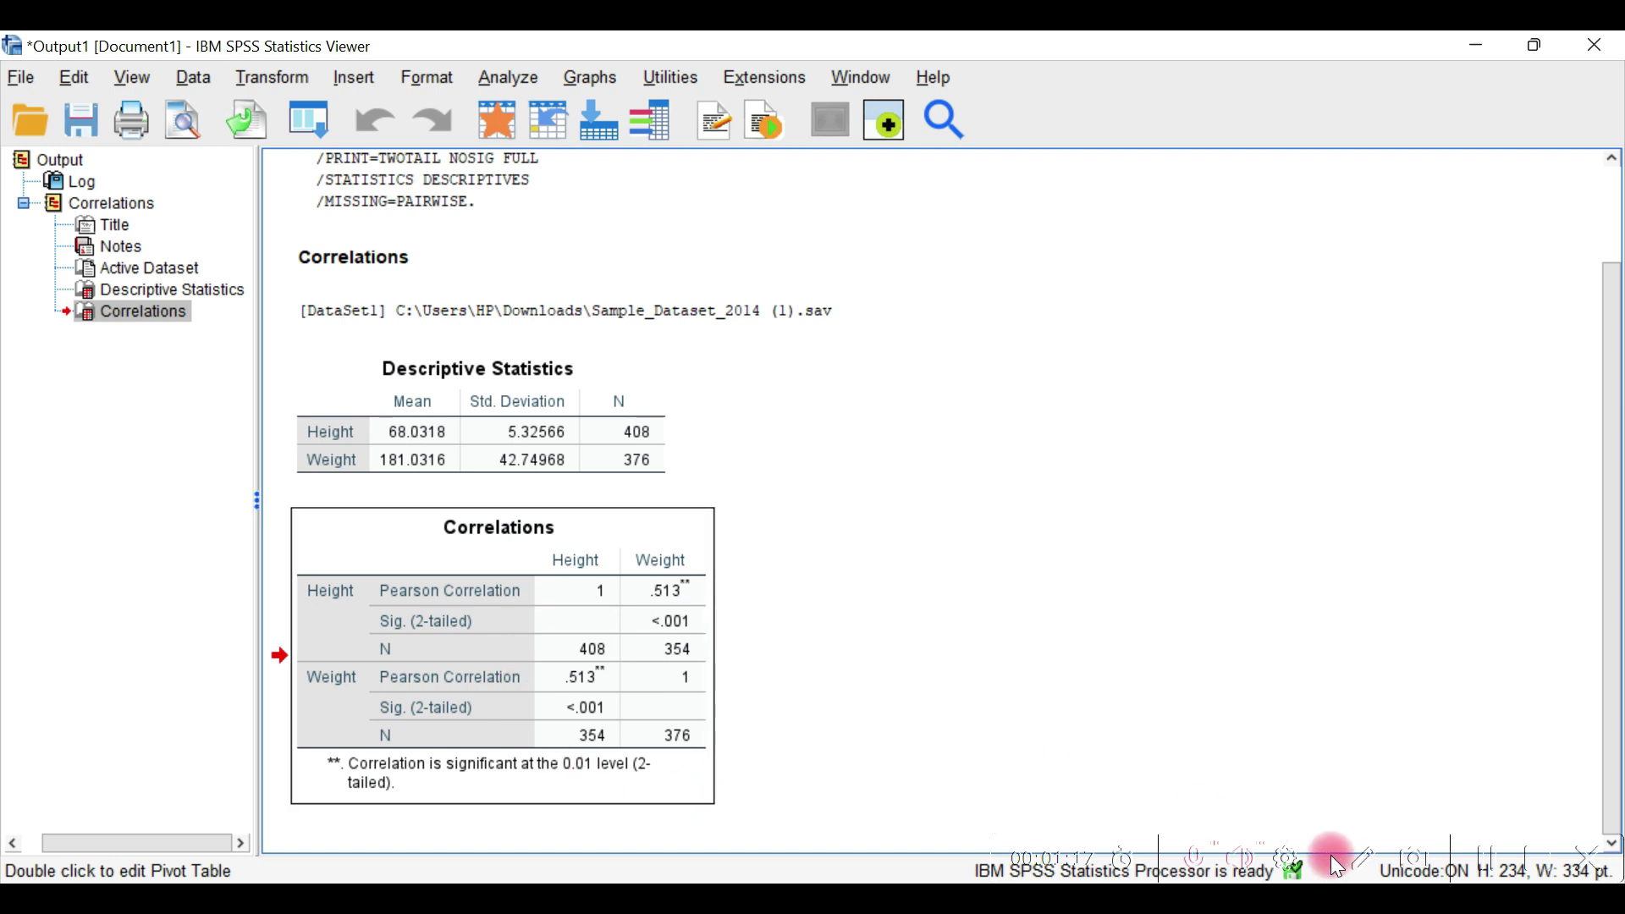
{"action": "left_click", "coordinate": [1360, 861]}
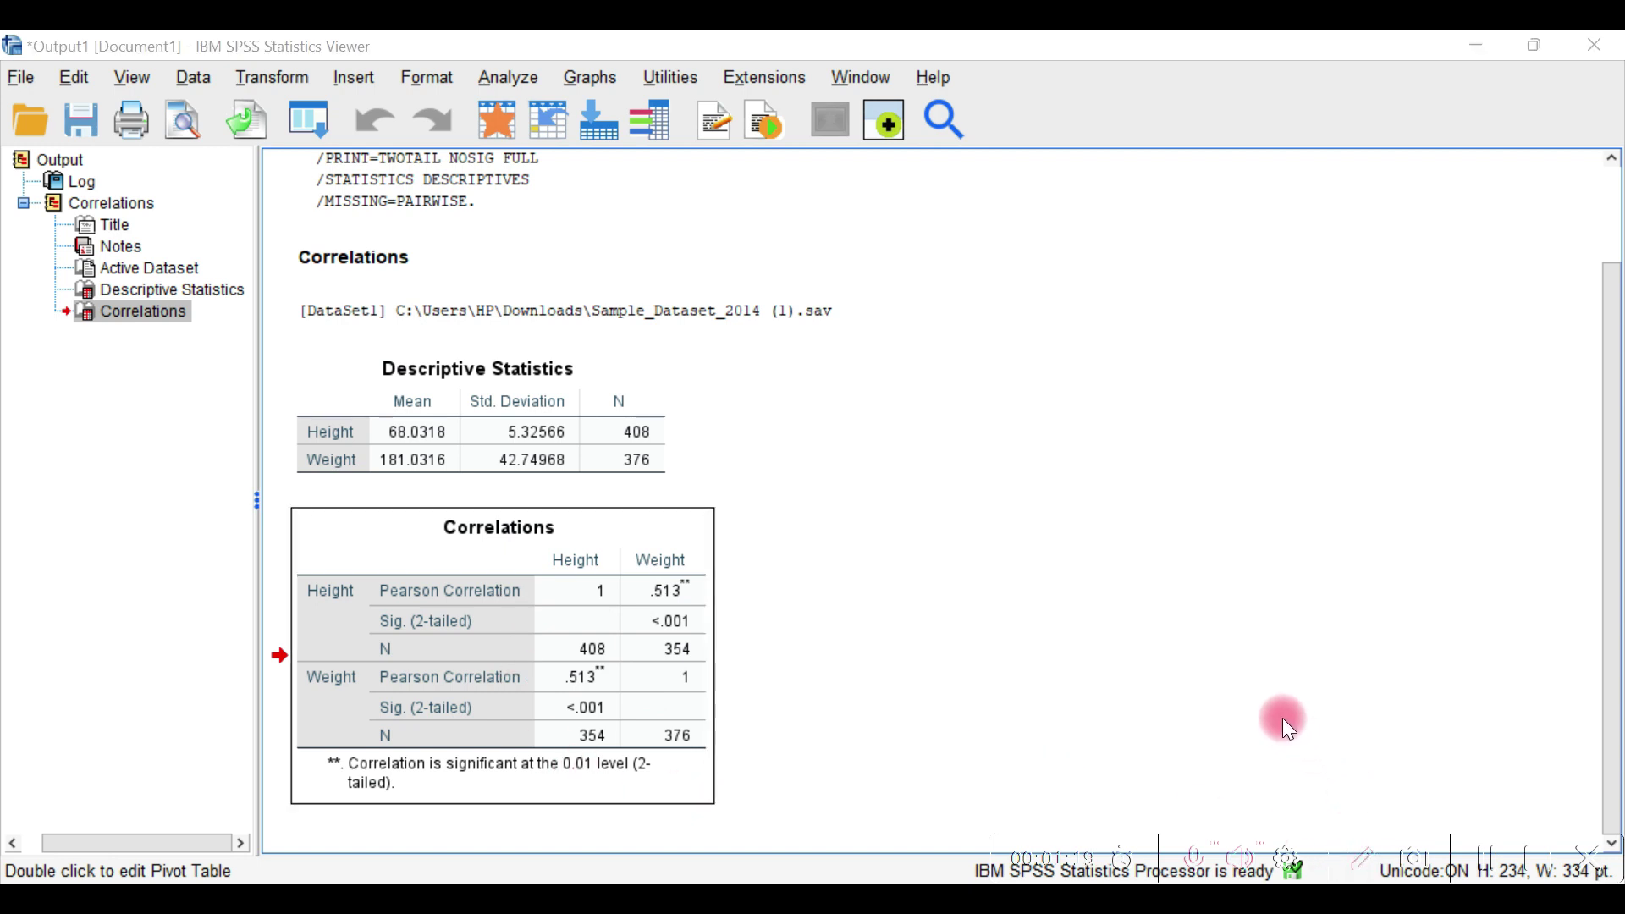
{"action": "mouse_move", "coordinate": [647, 607]}
{"action": "left_mouse_down"}
{"action": "mouse_move", "coordinate": [705, 603]}
{"action": "mouse_move", "coordinate": [717, 583]}
{"action": "mouse_move", "coordinate": [636, 596]}
{"action": "left_mouse_up"}
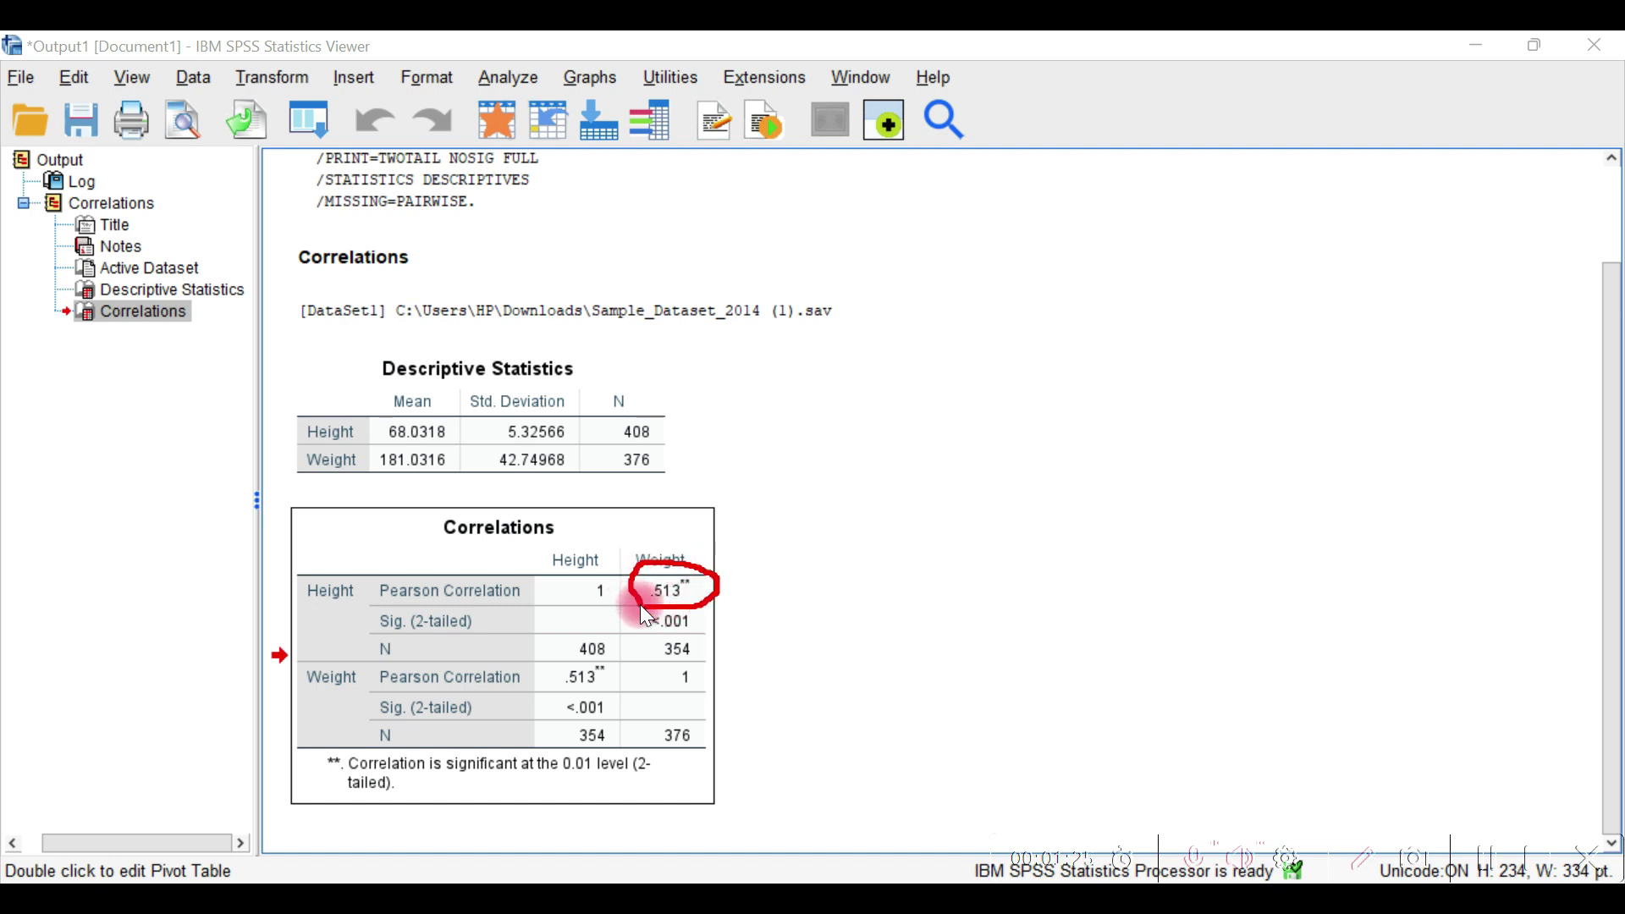
{"action": "mouse_move", "coordinate": [556, 693]}
{"action": "left_mouse_down"}
{"action": "mouse_move", "coordinate": [619, 687]}
{"action": "mouse_move", "coordinate": [612, 655]}
{"action": "mouse_move", "coordinate": [553, 664]}
{"action": "left_mouse_up"}
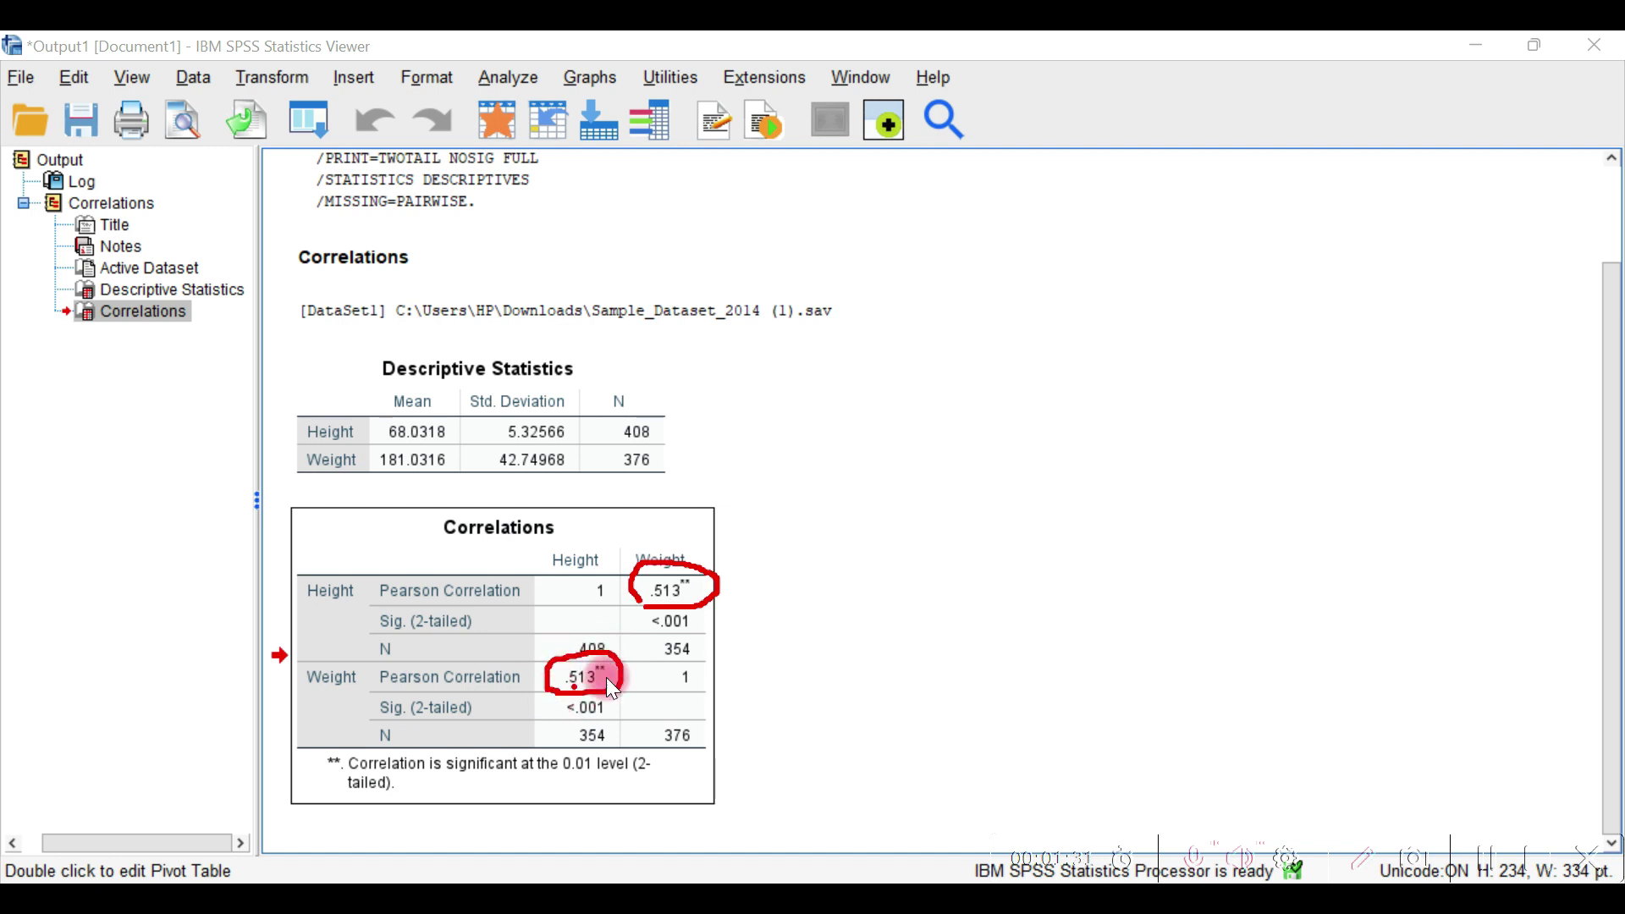
{"action": "left_click", "coordinate": [715, 677]}
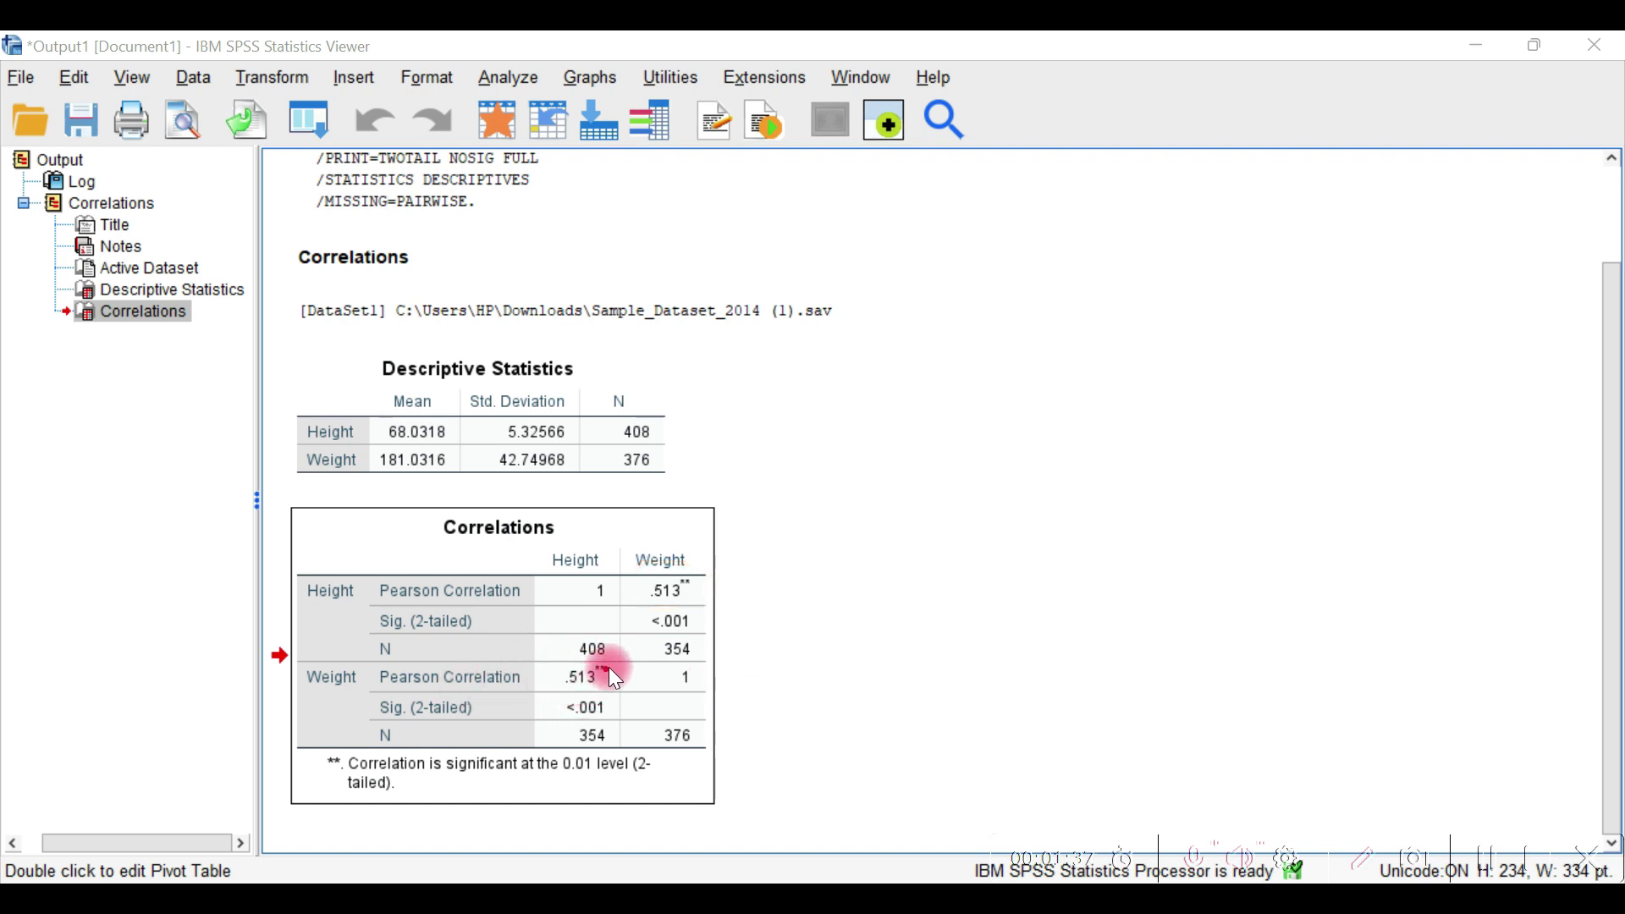
{"action": "left_click_drag", "start_coordinate": [693, 566], "coordinate": [635, 601]}
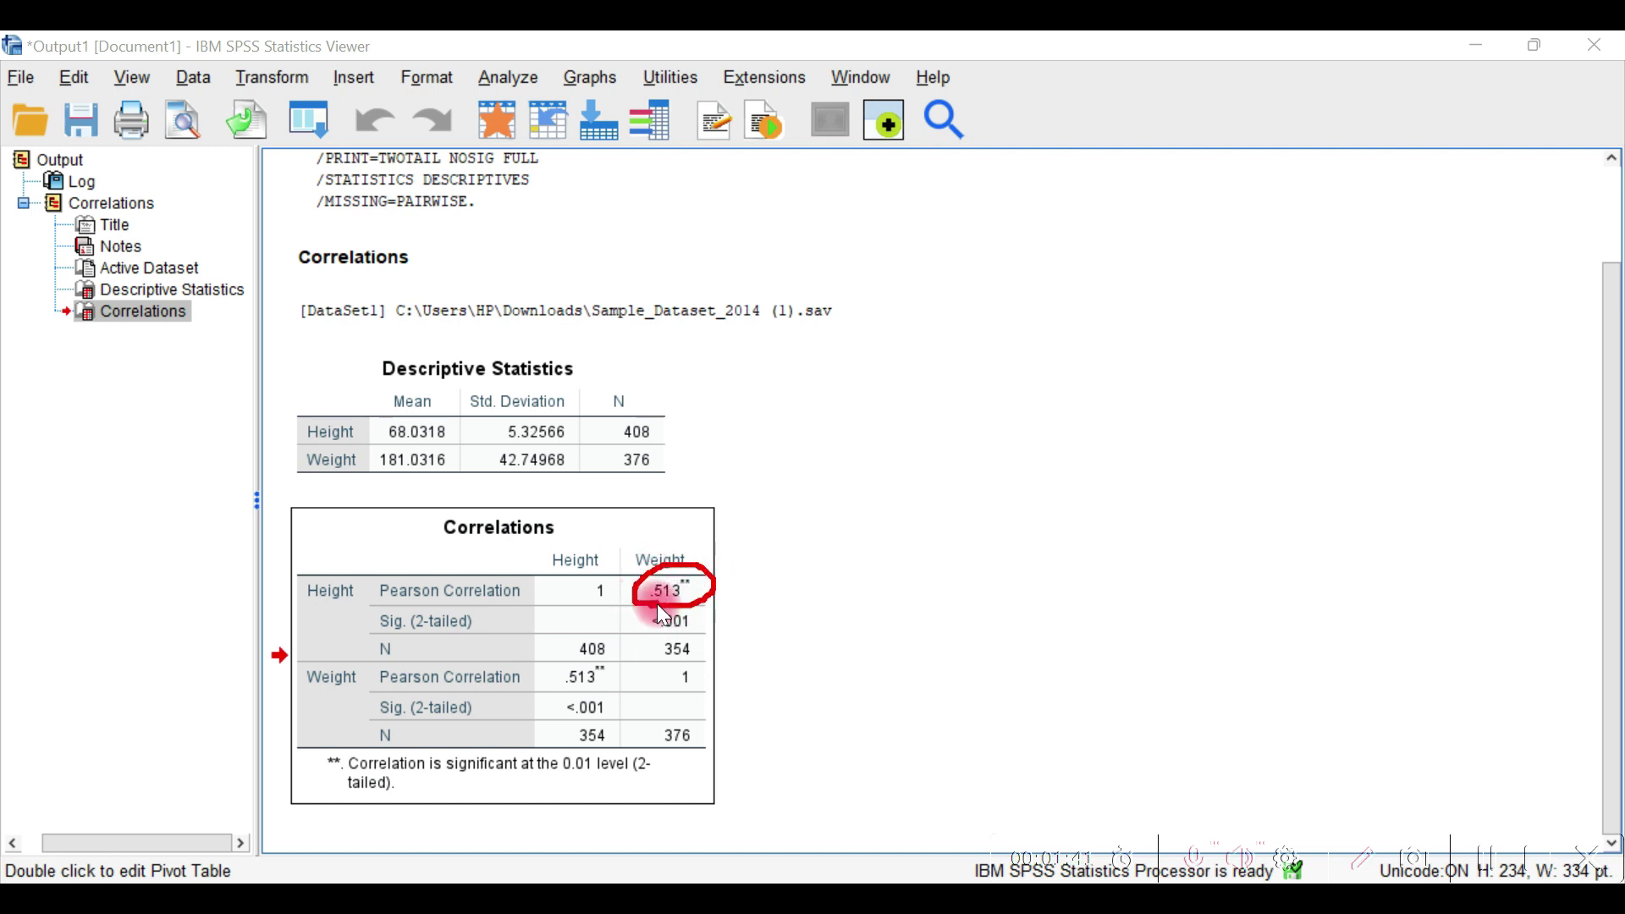
{"action": "left_click_drag", "start_coordinate": [555, 779], "coordinate": [589, 775]}
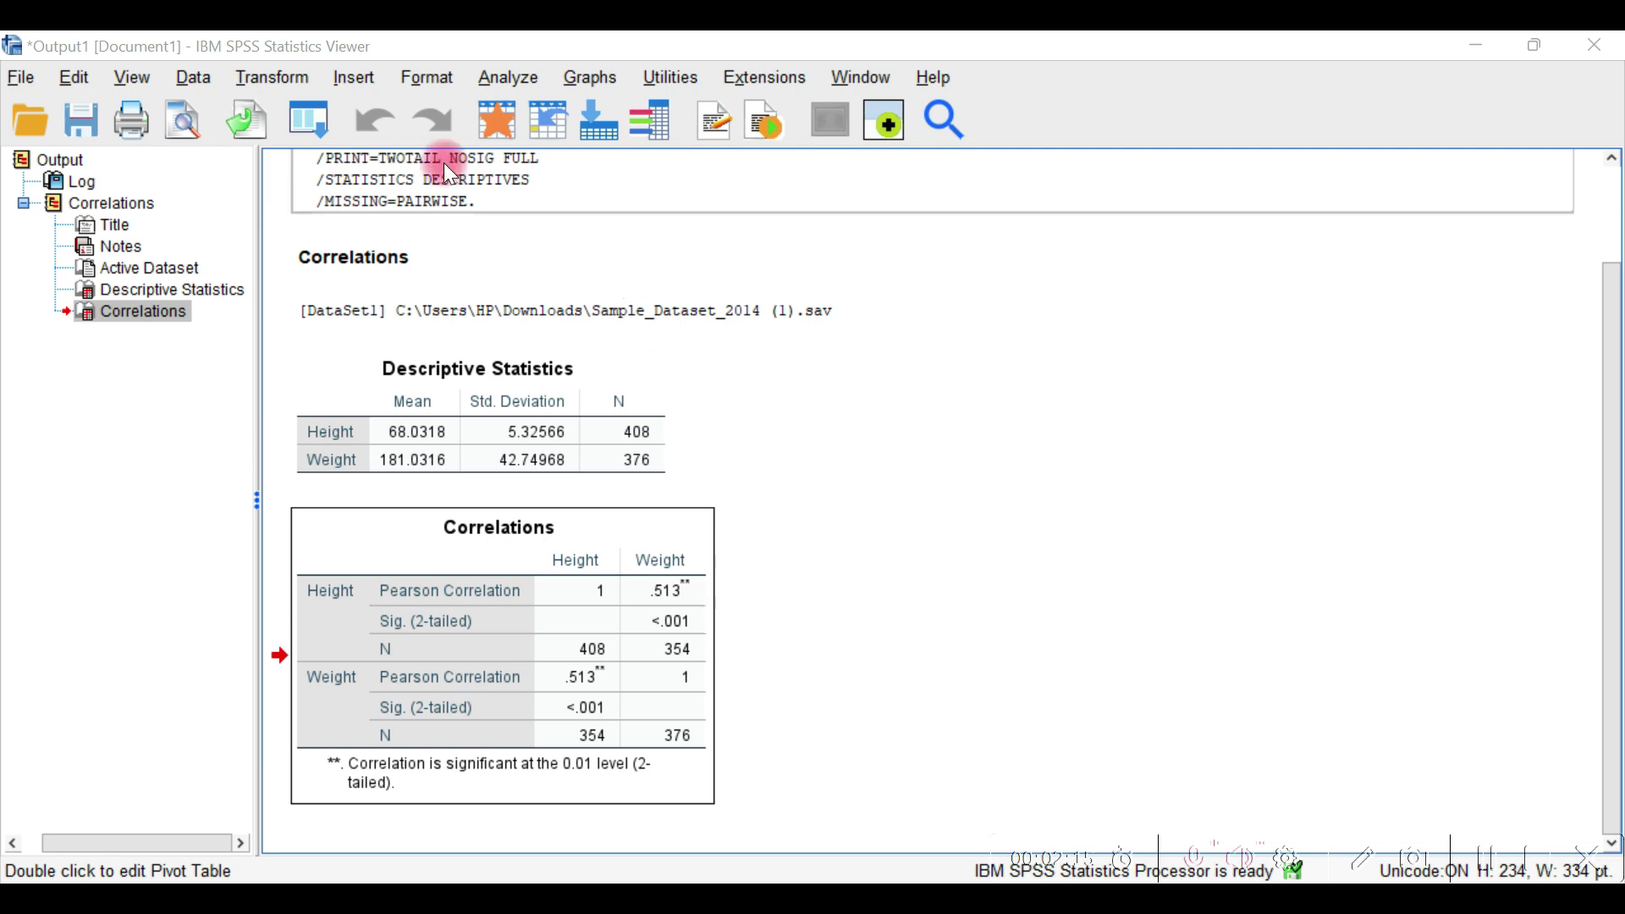
{"action": "left_click", "coordinate": [496, 76]}
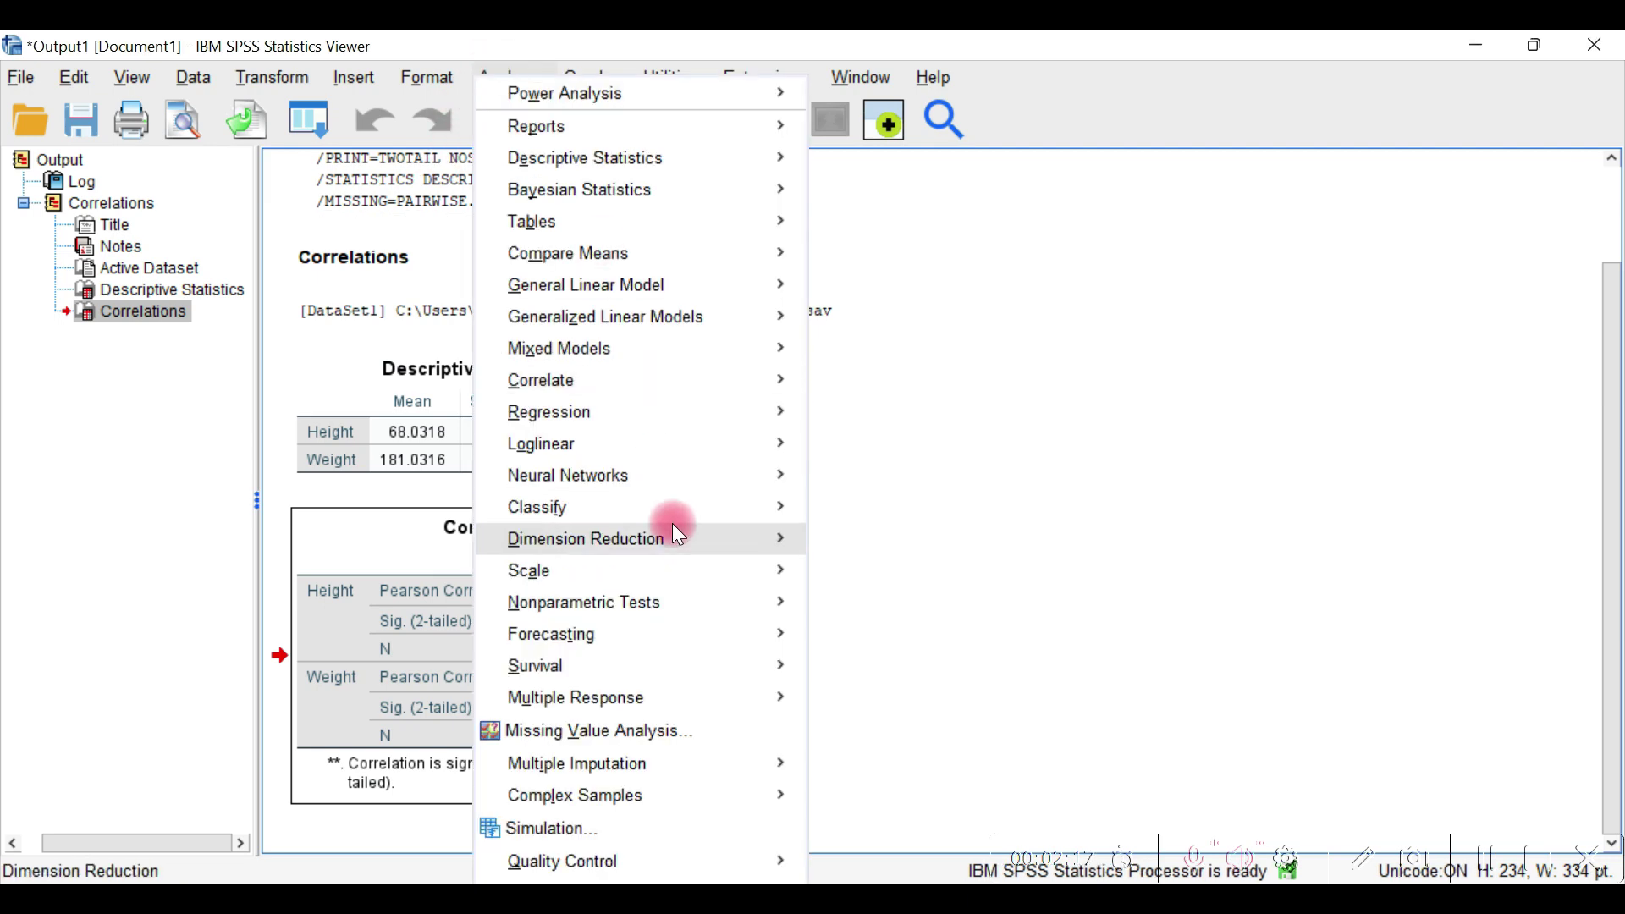
{"action": "left_click", "coordinate": [355, 76]}
{"action": "left_click", "coordinate": [507, 77]}
{"action": "mouse_move", "coordinate": [596, 91]}
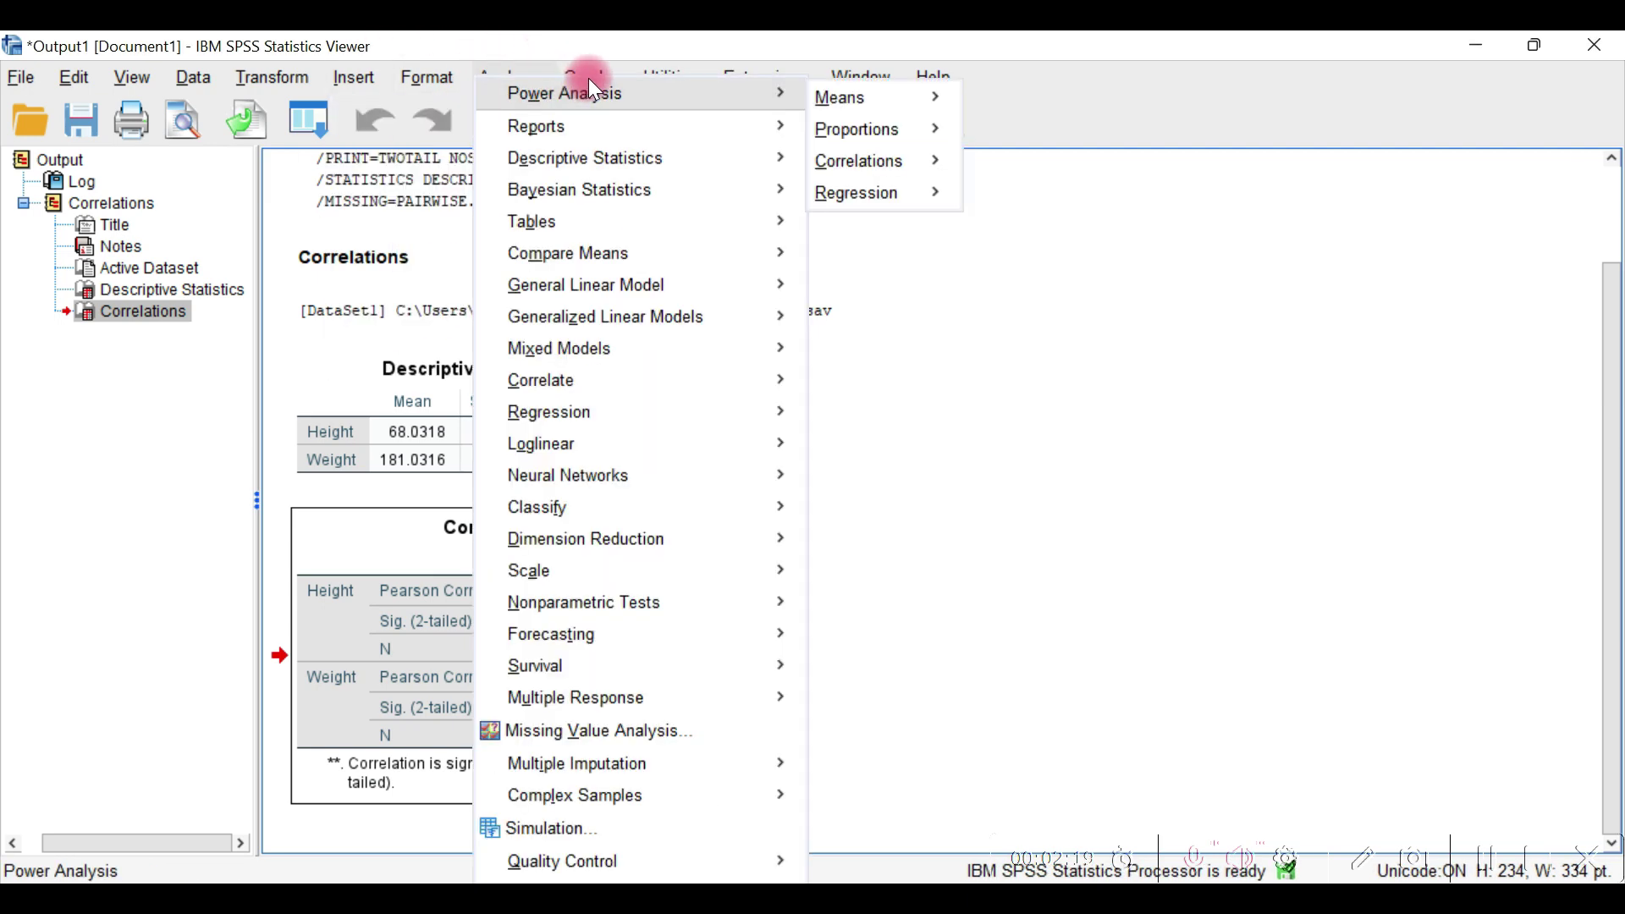
{"action": "left_click", "coordinate": [1217, 469]}
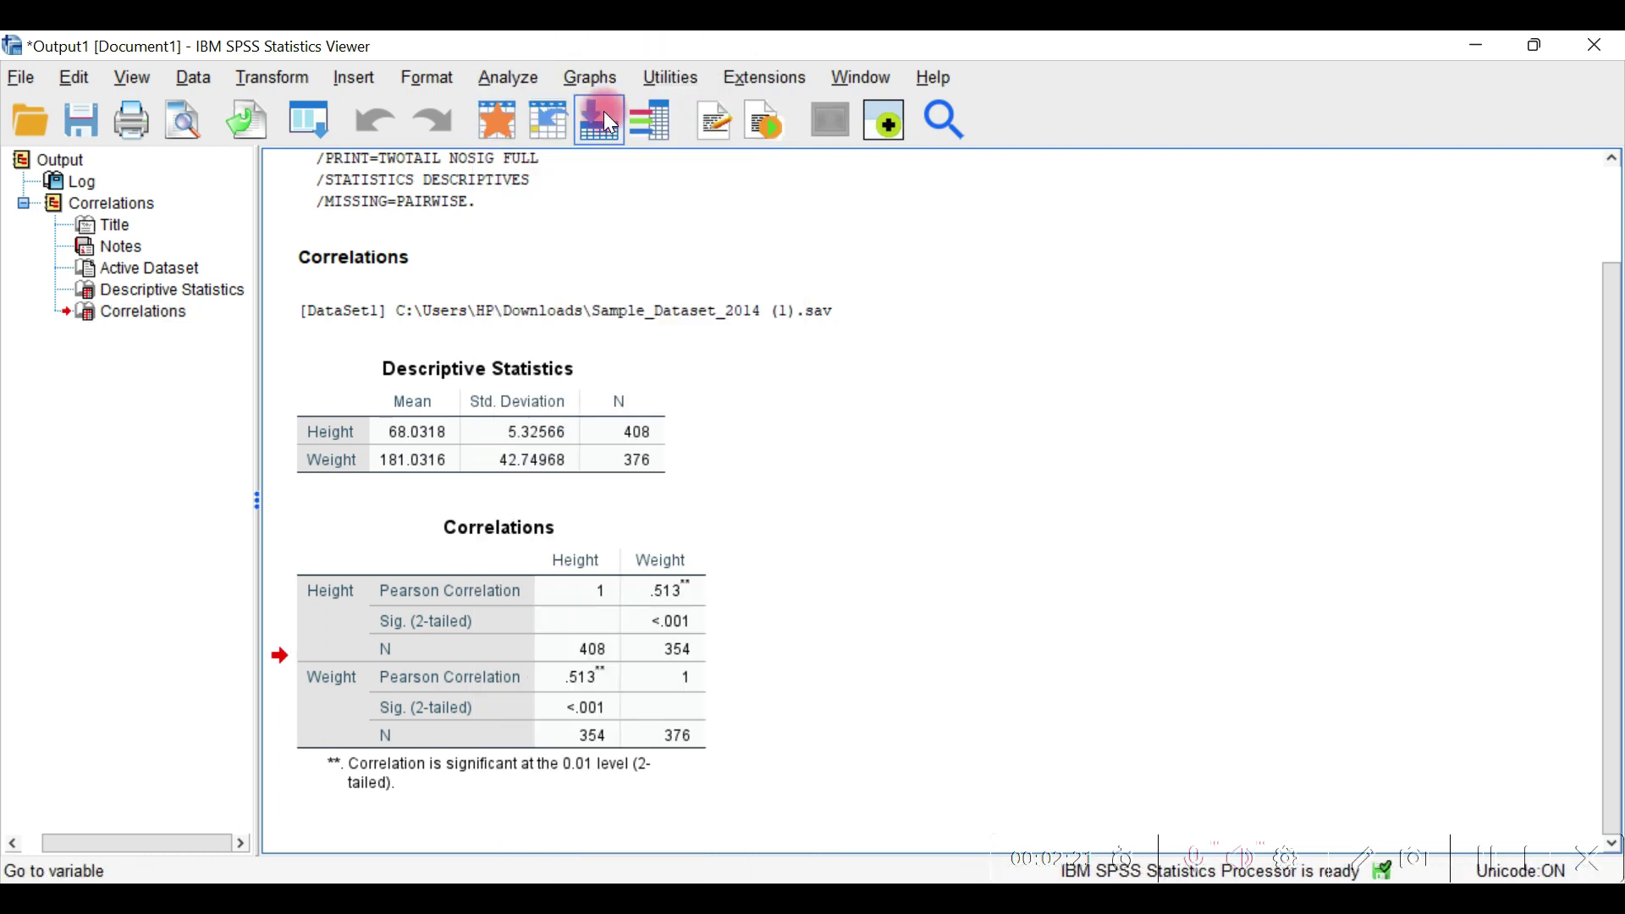
Start defining a legacy Scatter/Dot chart of the Simple Scatter type
{"action": "left_click", "coordinate": [593, 78]}
{"action": "mouse_move", "coordinate": [800, 298]}
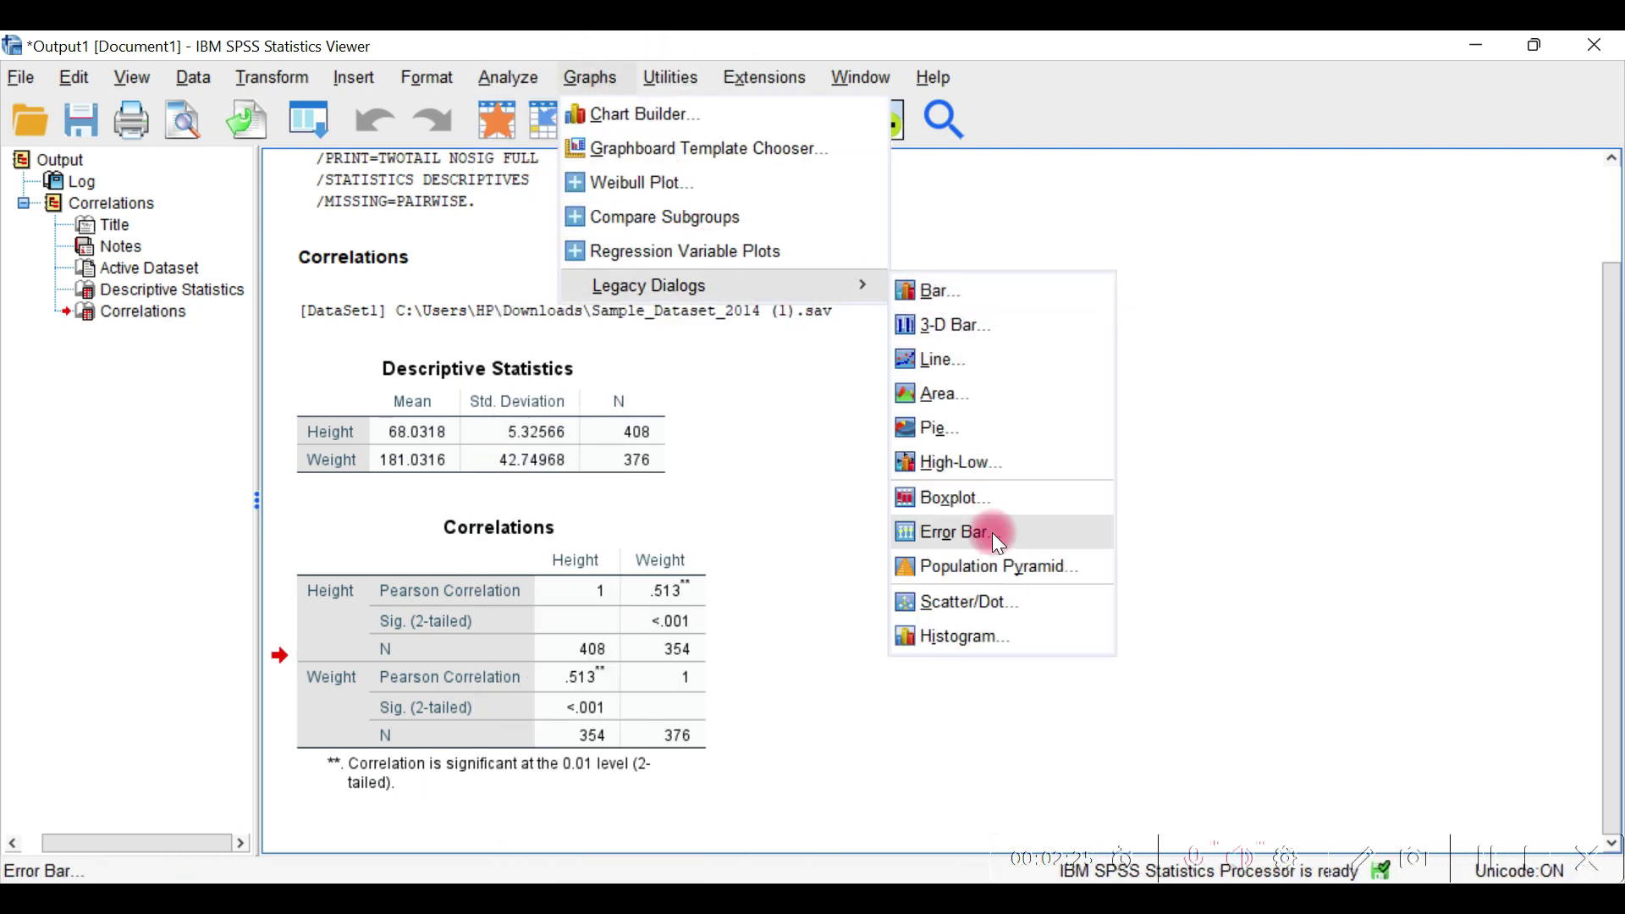
{"action": "left_click", "coordinate": [983, 602]}
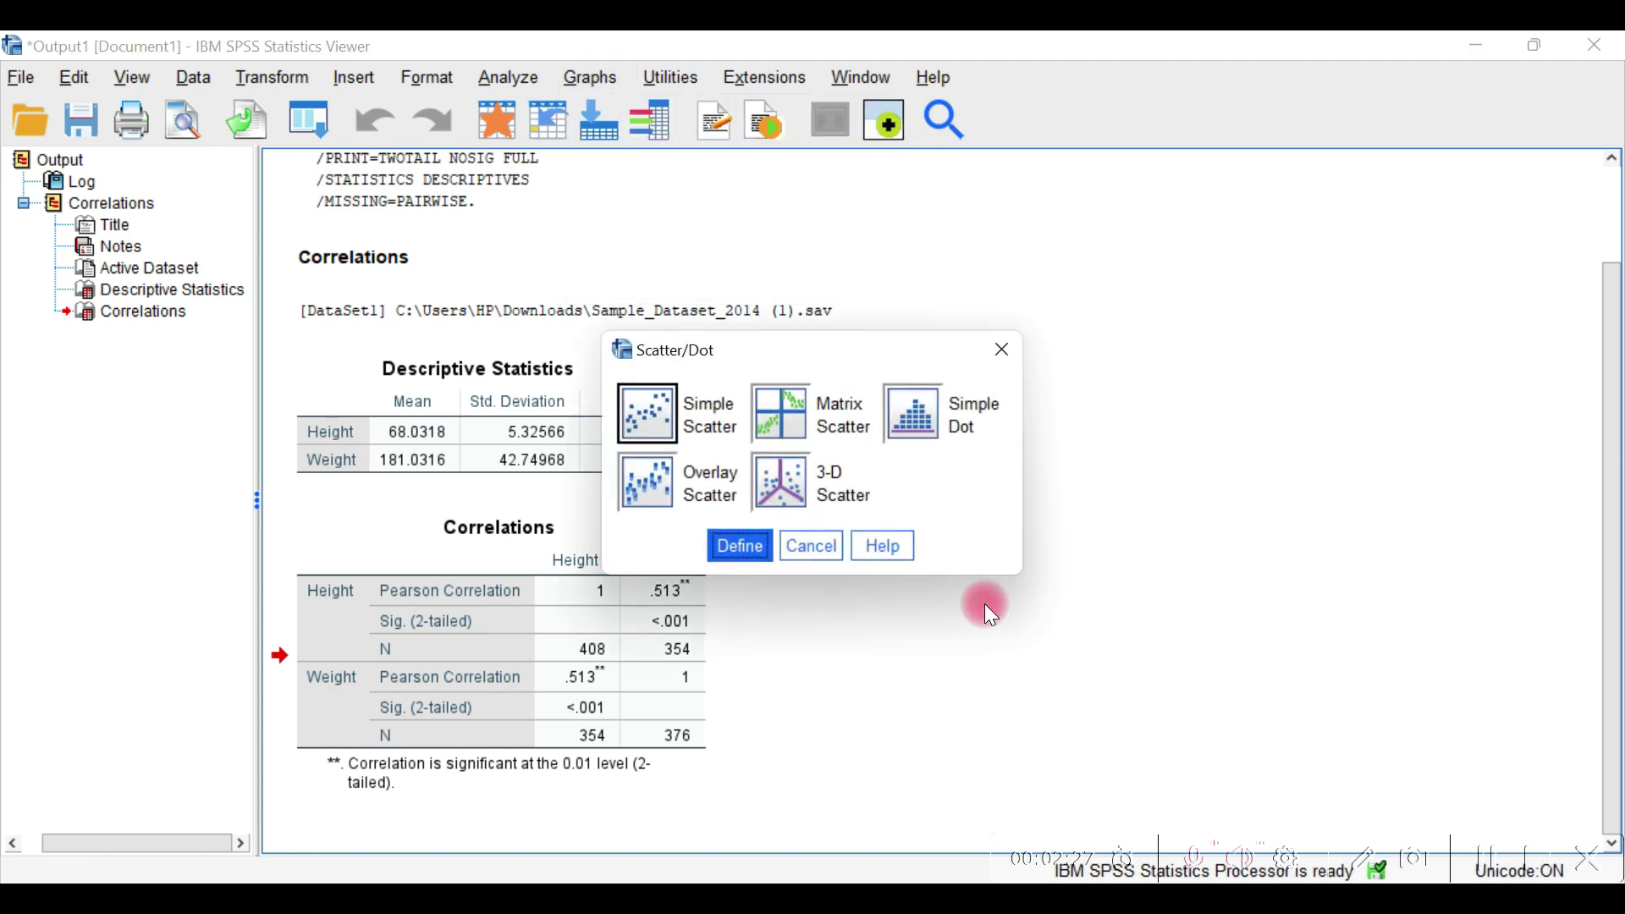
{"action": "left_click", "coordinate": [660, 411]}
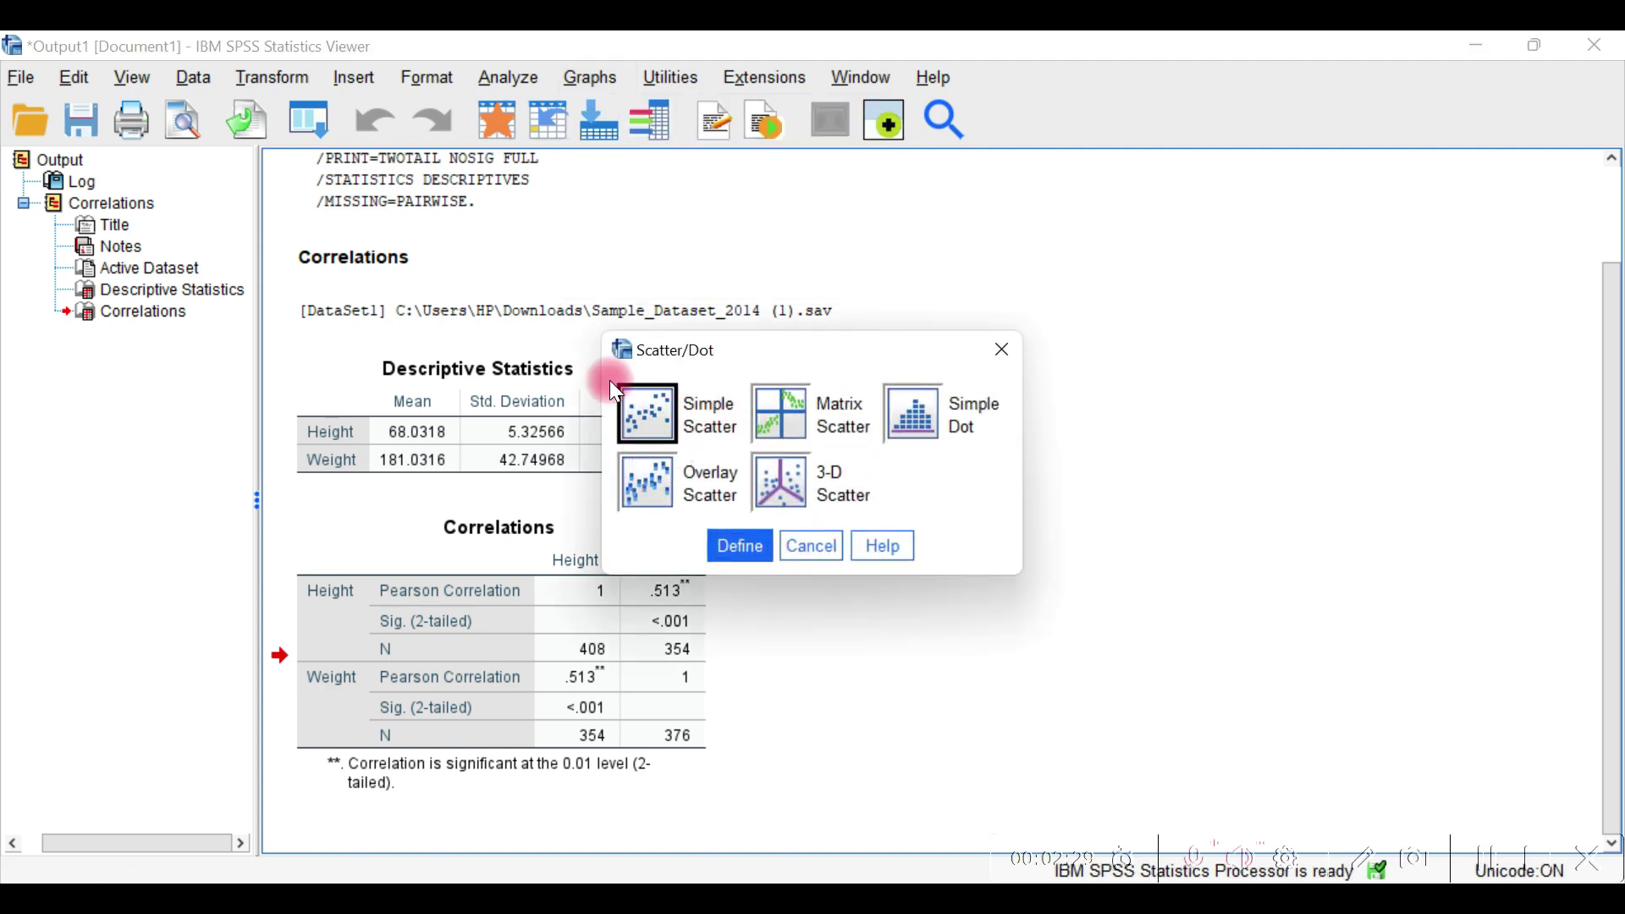
{"action": "left_click", "coordinate": [713, 538]}
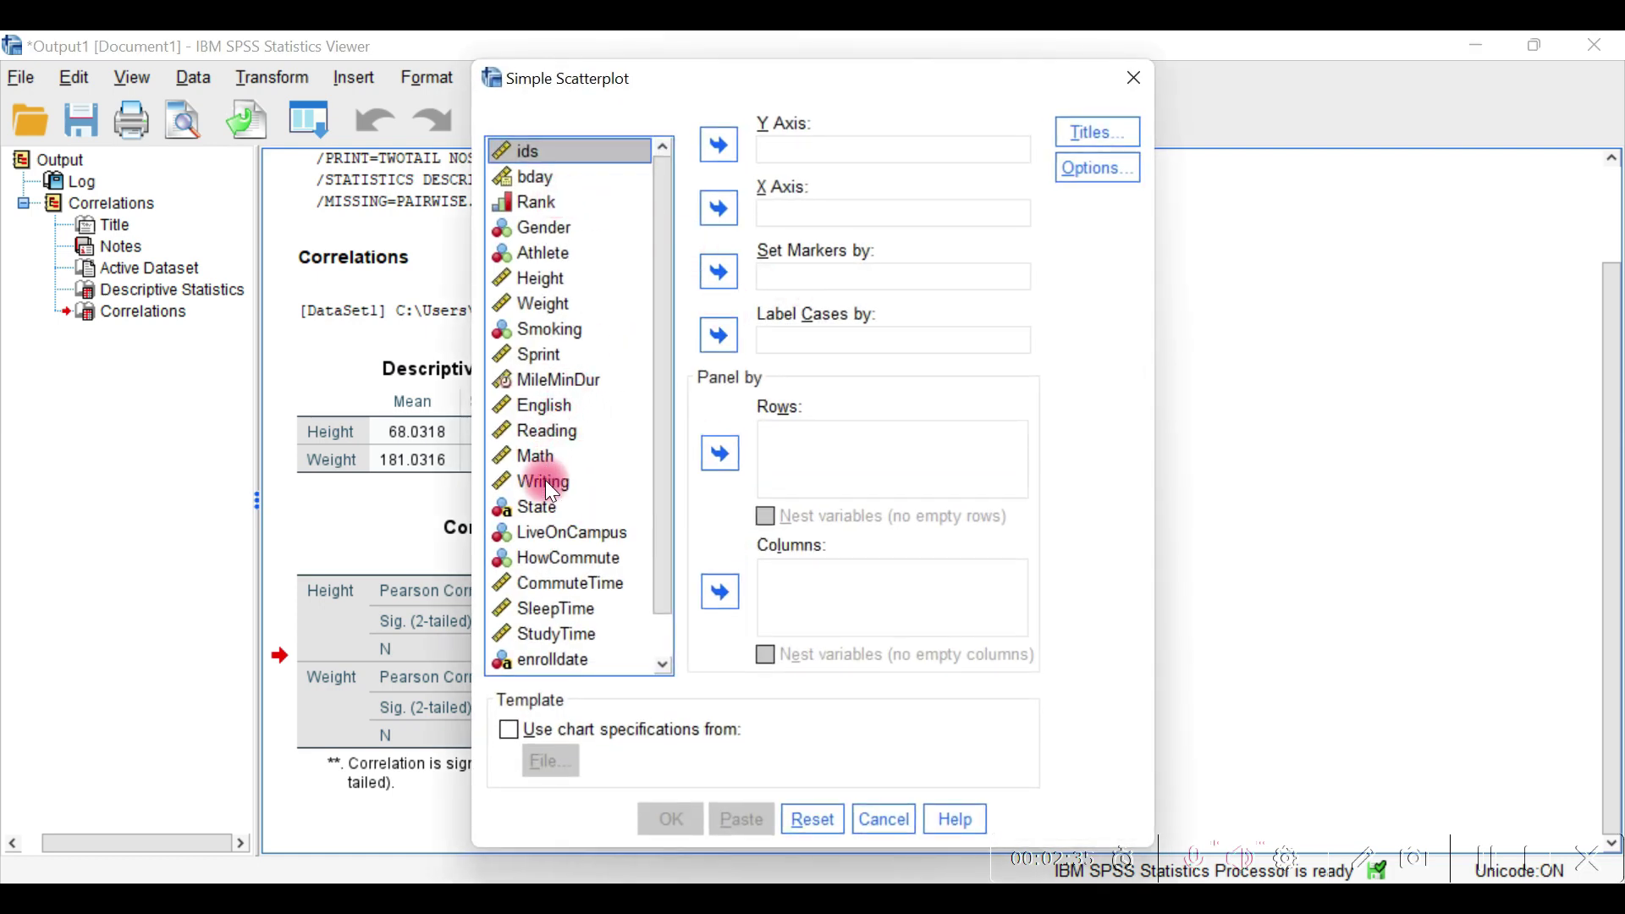
Assign Height to the Y axis and Weight to the X axis, and generate the scatterplot
{"action": "left_click", "coordinate": [550, 272]}
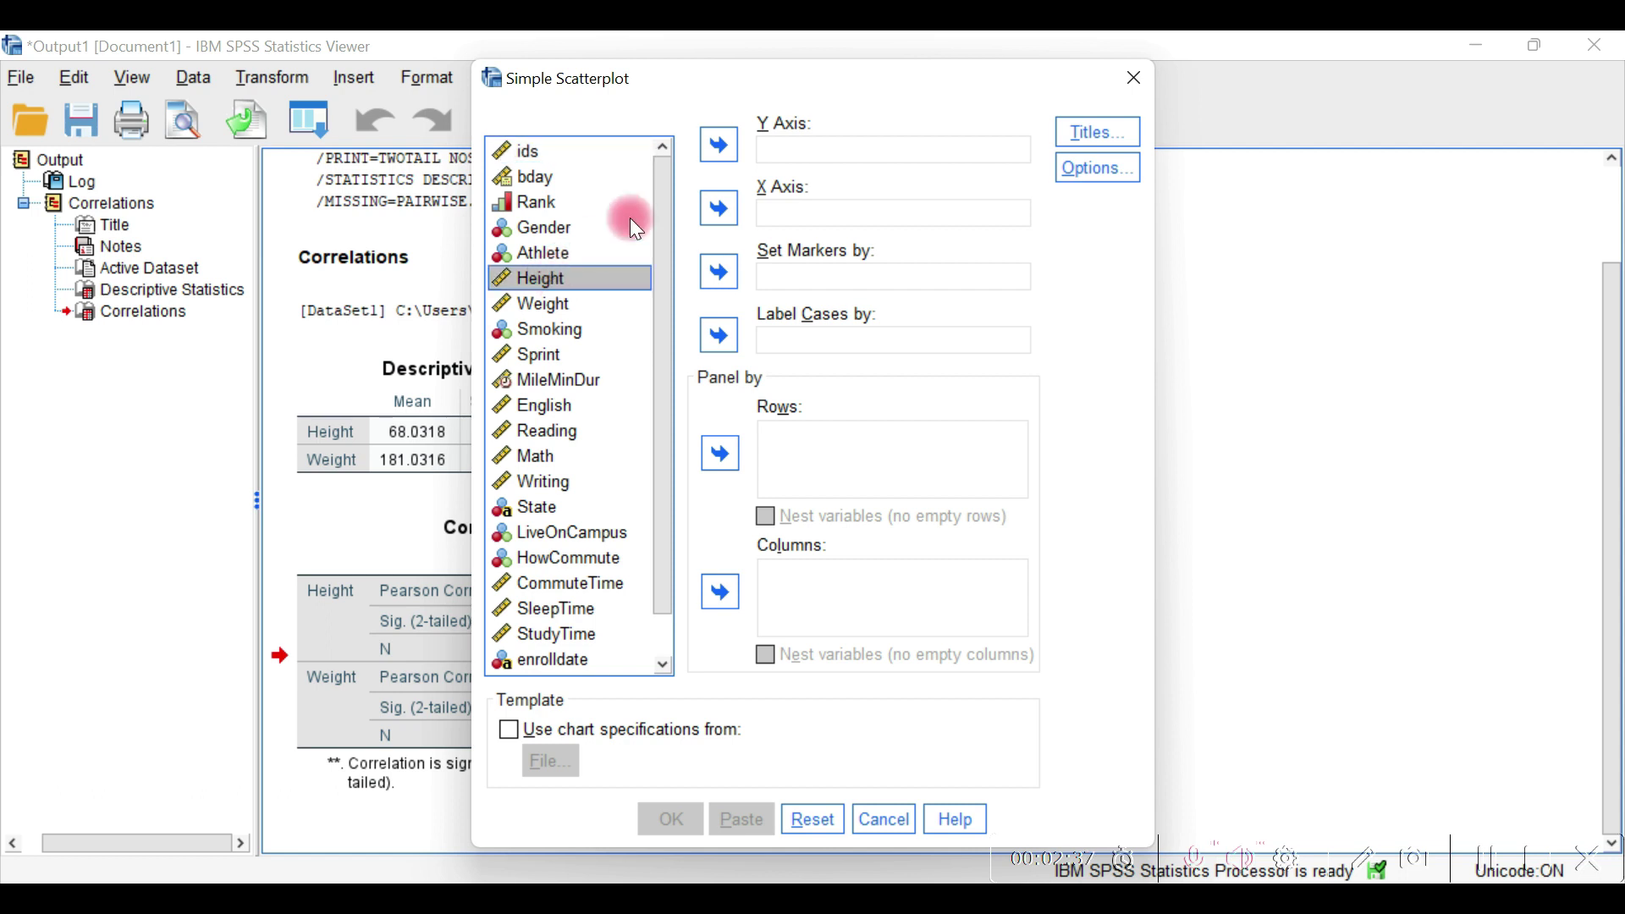
{"action": "left_click", "coordinate": [720, 140]}
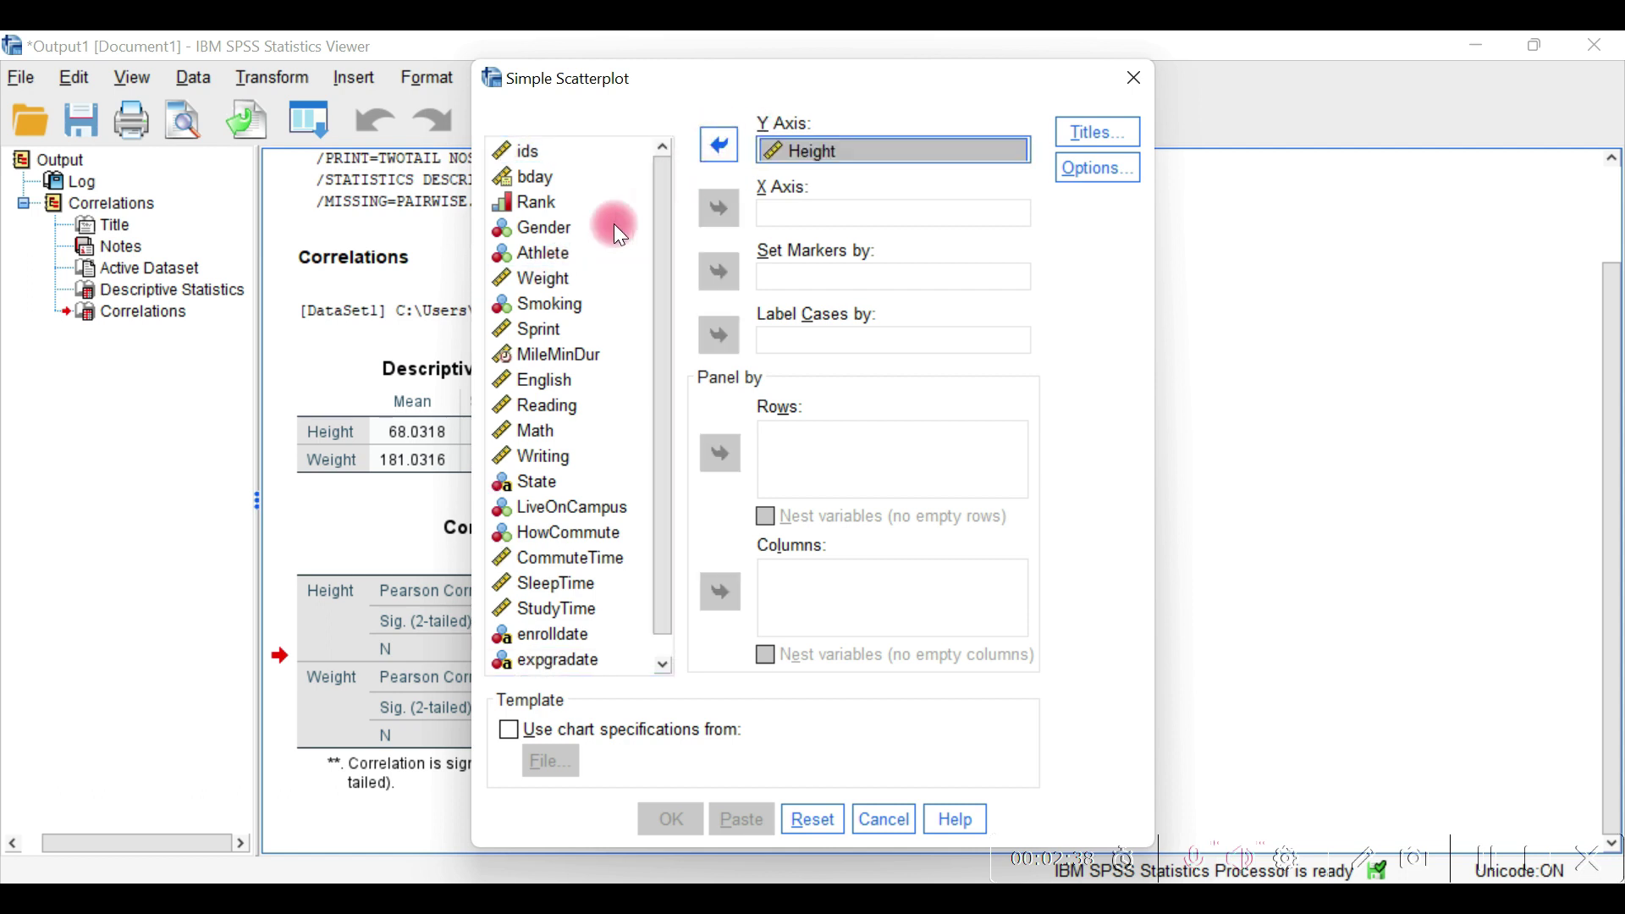
{"action": "left_click", "coordinate": [538, 279]}
{"action": "left_click", "coordinate": [718, 212]}
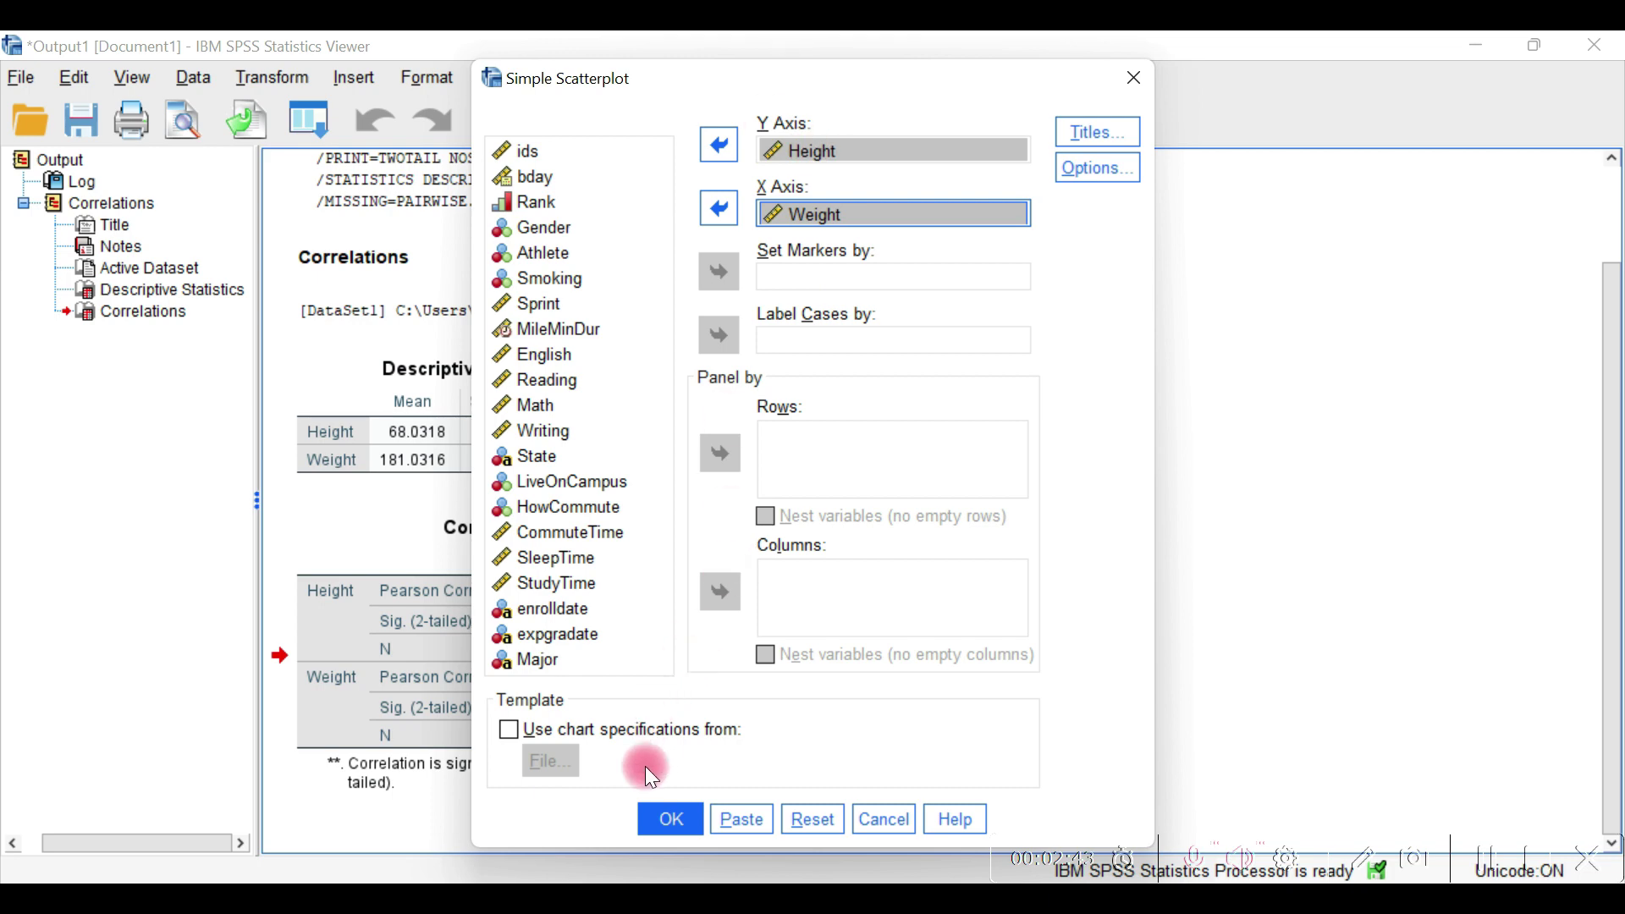
{"action": "left_click", "coordinate": [669, 824]}
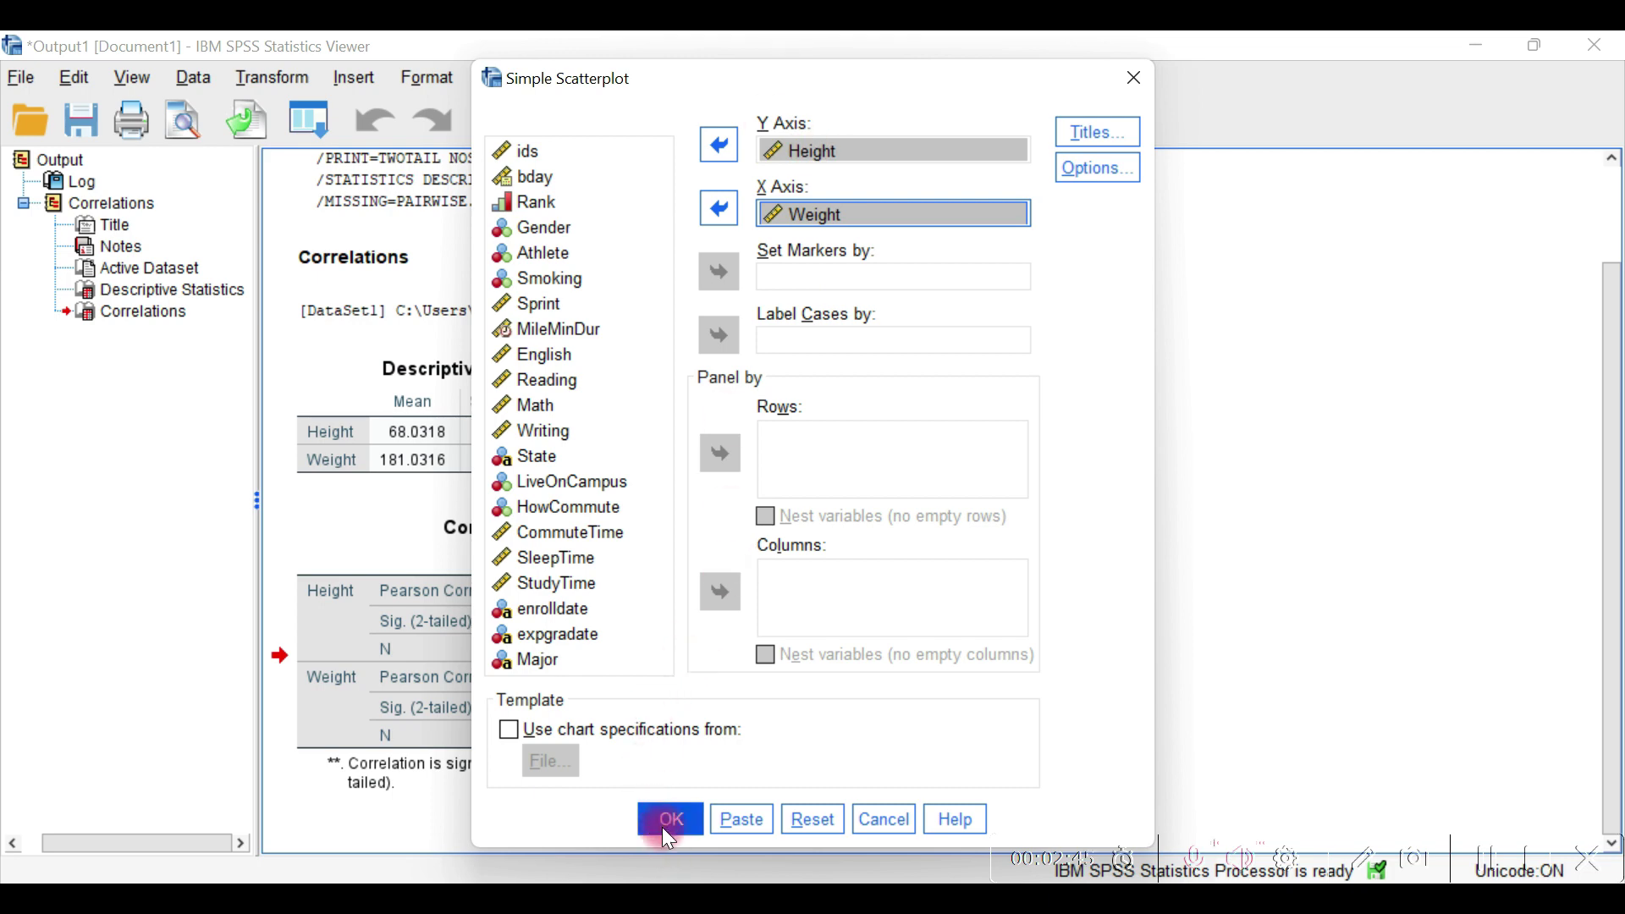
{"action": "left_click", "coordinate": [664, 825]}
{"action": "left_click_drag", "start_coordinate": [1615, 566], "coordinate": [1614, 685]}
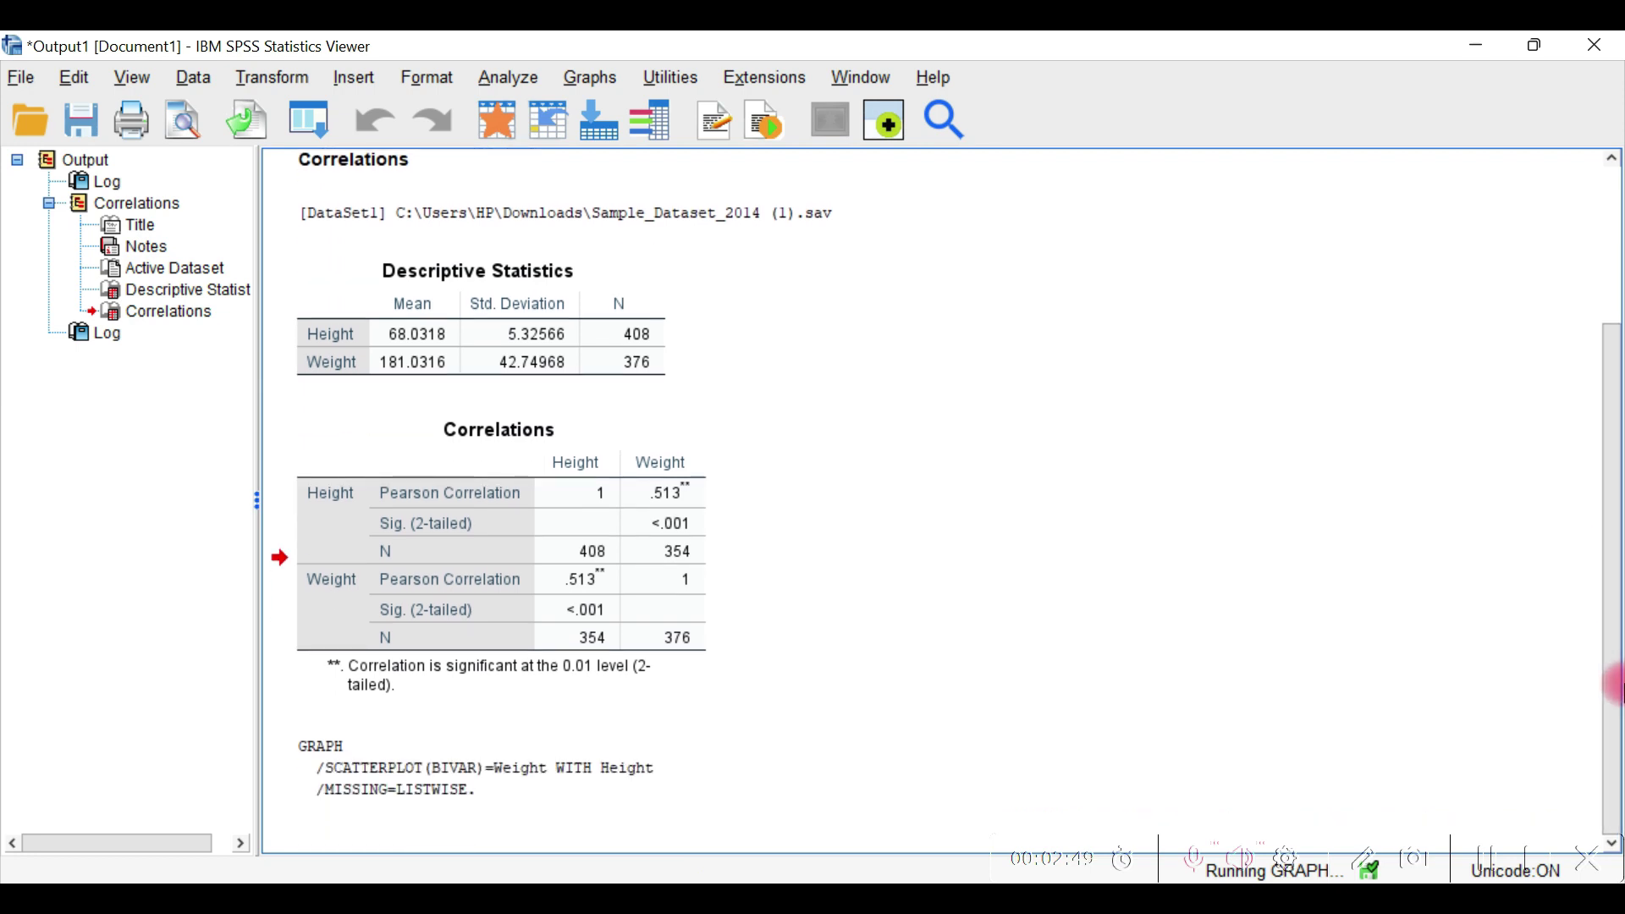
{"action": "left_click_drag", "start_coordinate": [1613, 525], "coordinate": [1607, 572]}
{"action": "left_click", "coordinate": [939, 478]}
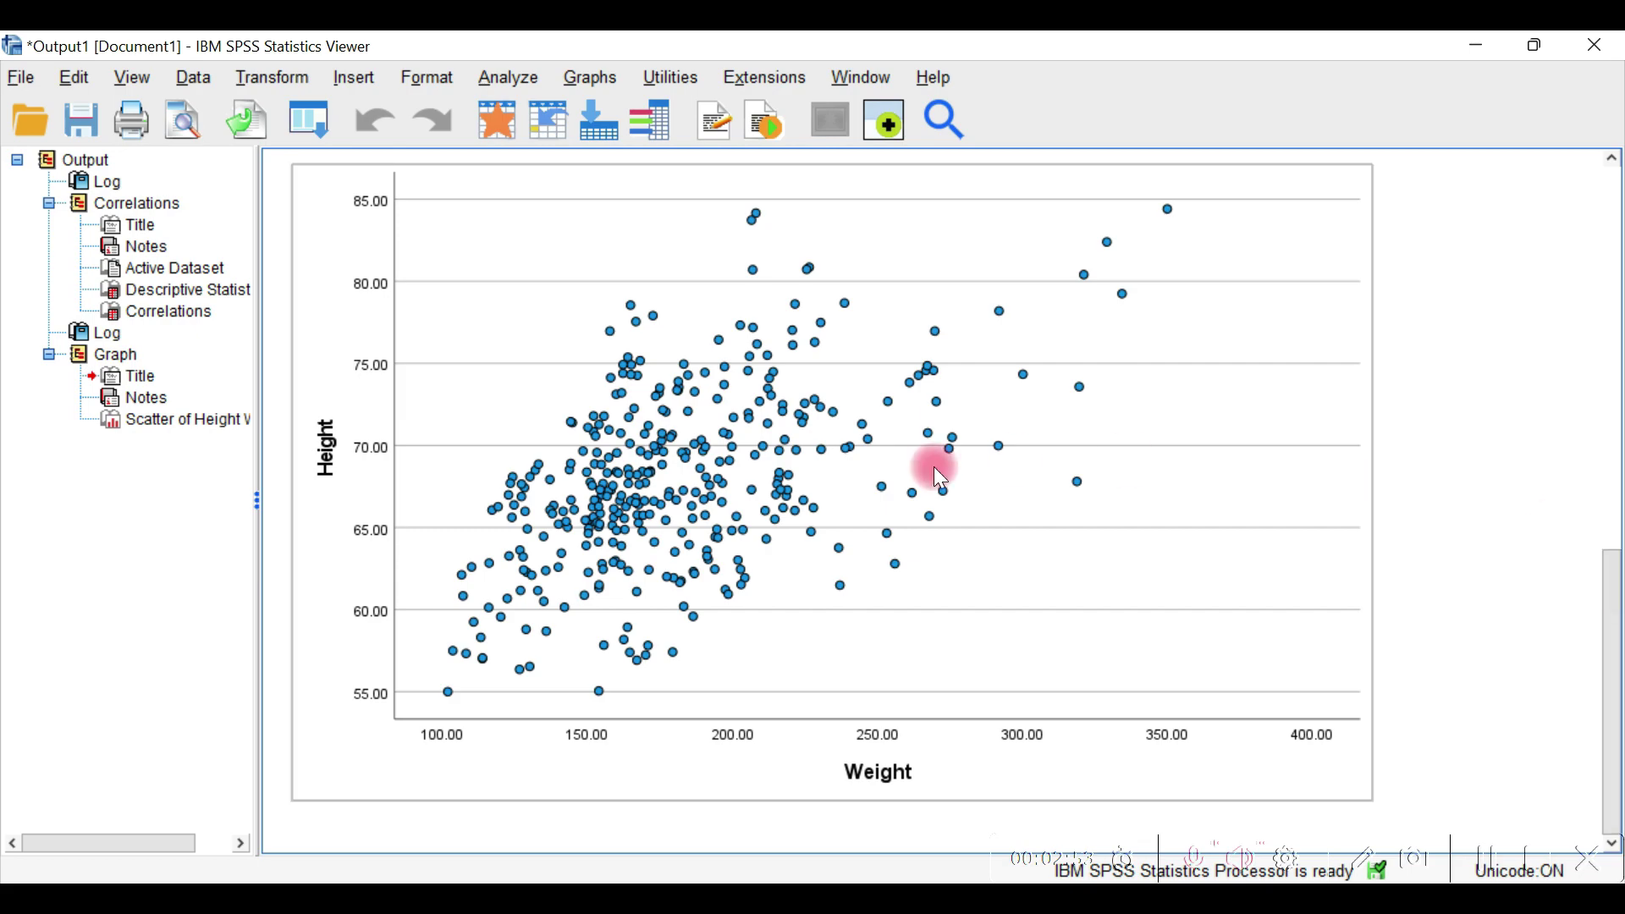
Open the Height by Weight scatterplot for editing and add a linear fit line at total with no confidence intervals
{"action": "left_click", "coordinate": [779, 321]}
{"action": "double_click", "coordinate": [707, 449]}
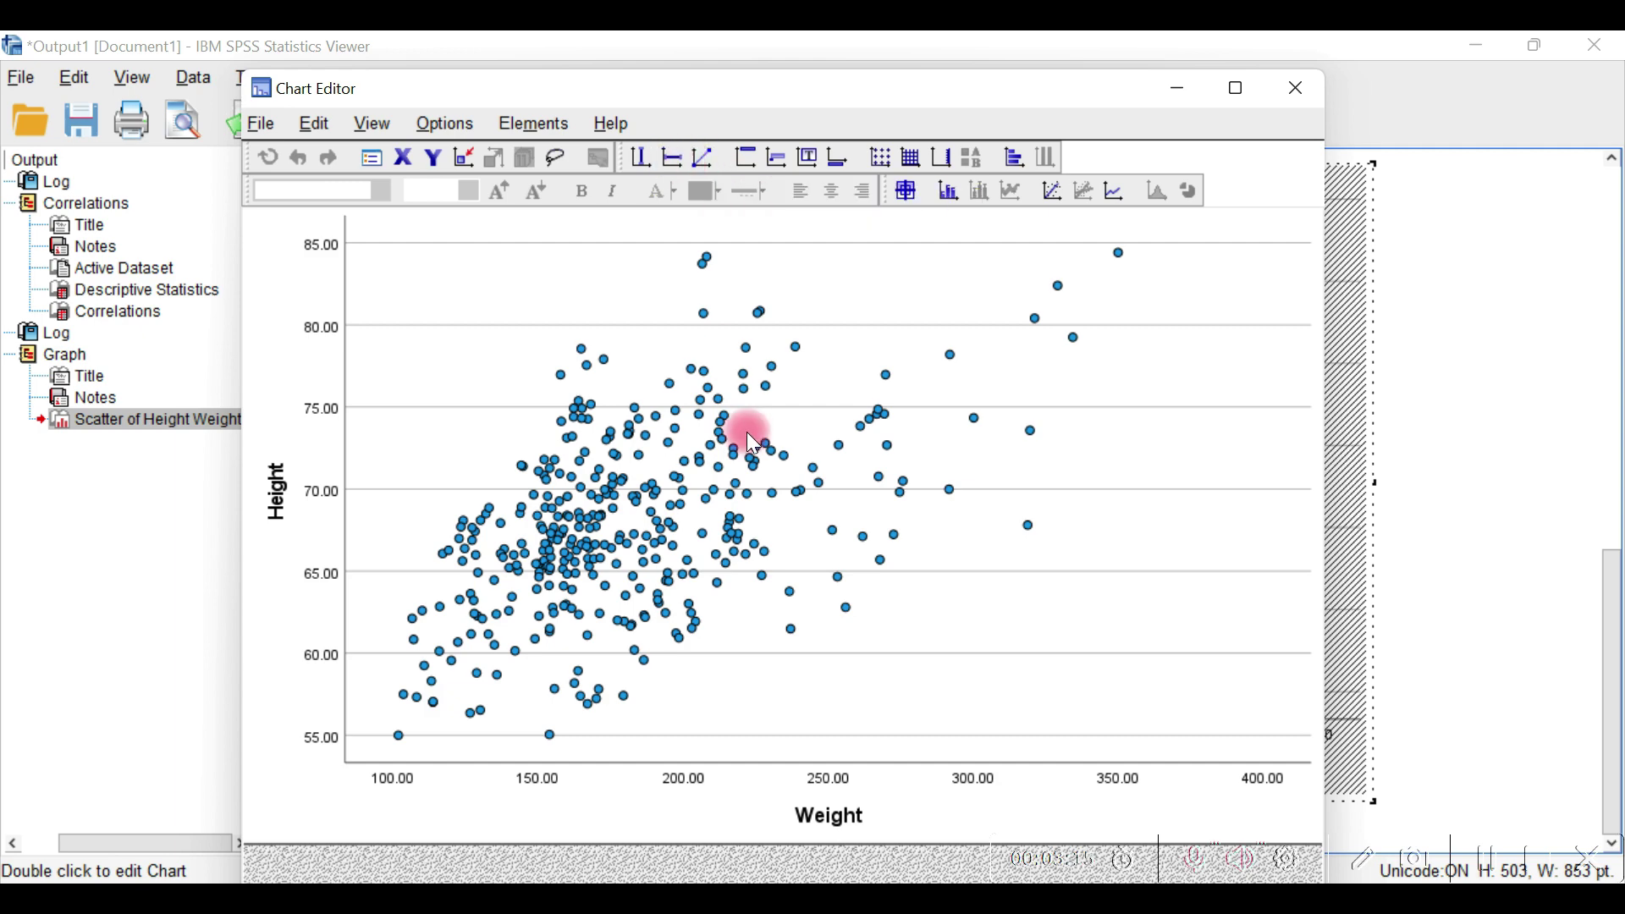
{"action": "left_click", "coordinate": [1056, 193]}
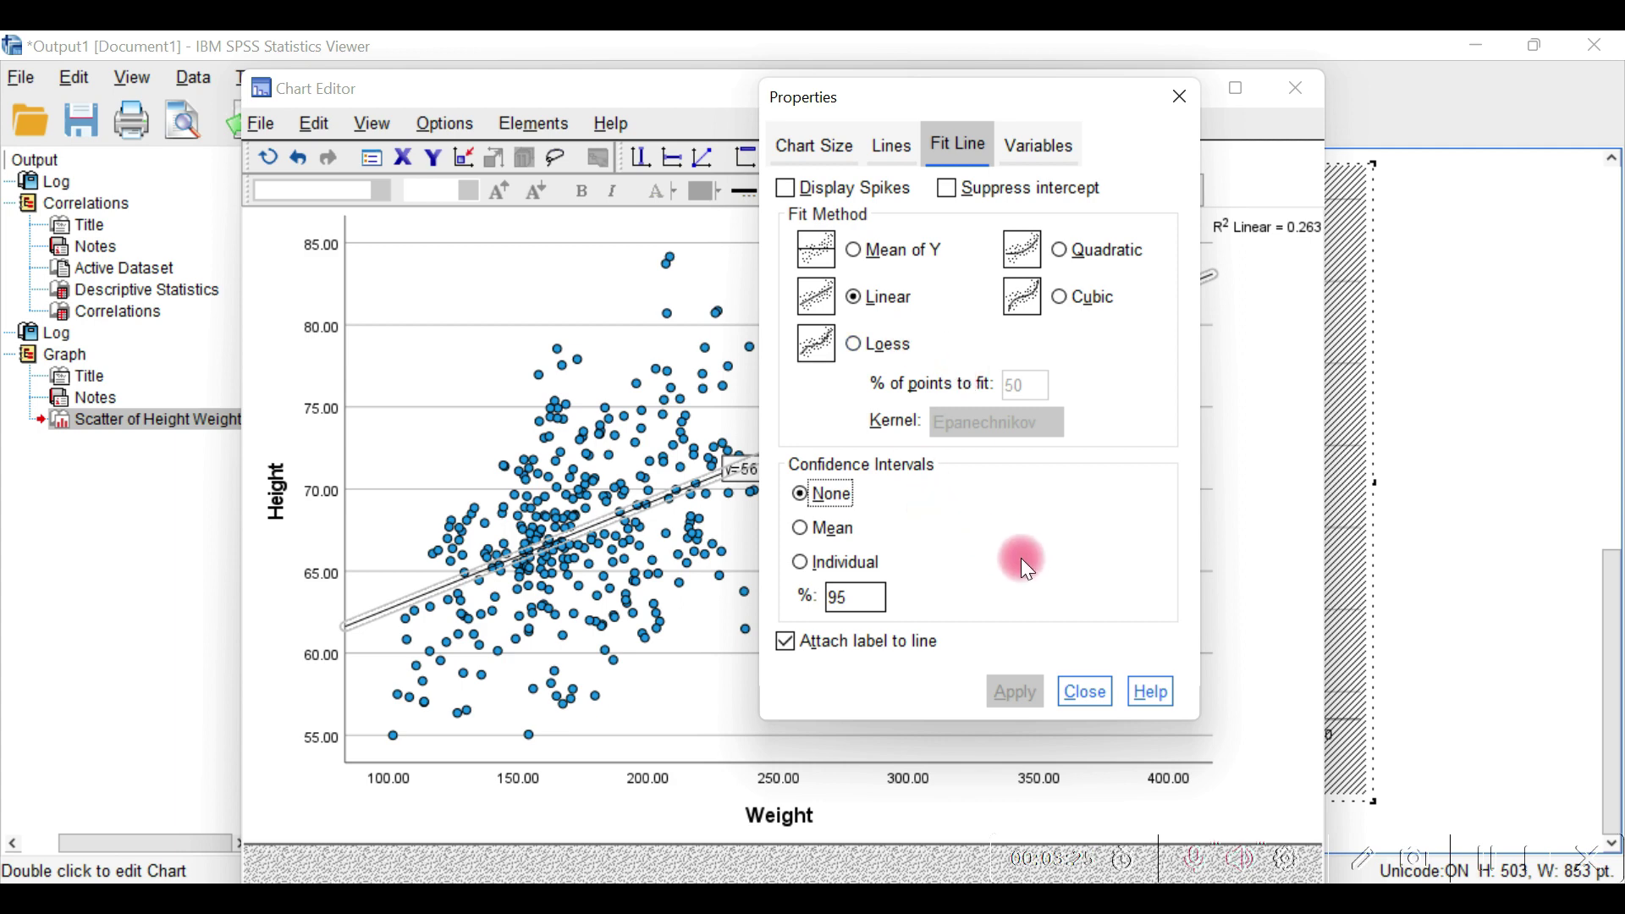
Detach the equation label from the linear fit line, apply the change, and return to the updated scatterplot in the output
{"action": "left_click", "coordinate": [1103, 682]}
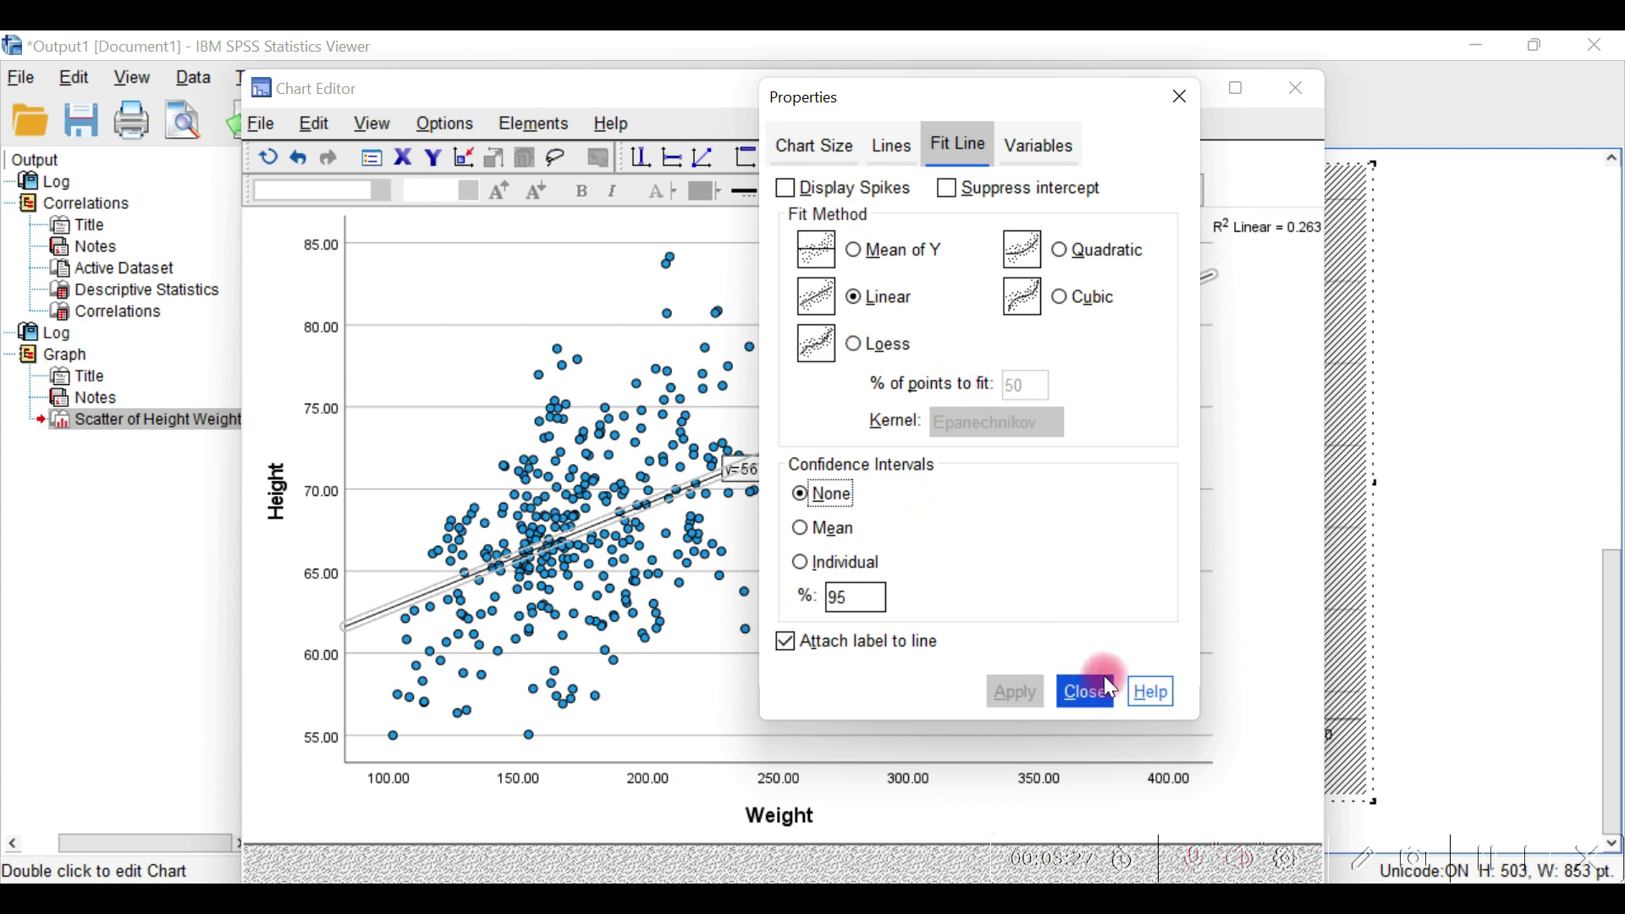
{"action": "left_click", "coordinate": [790, 638]}
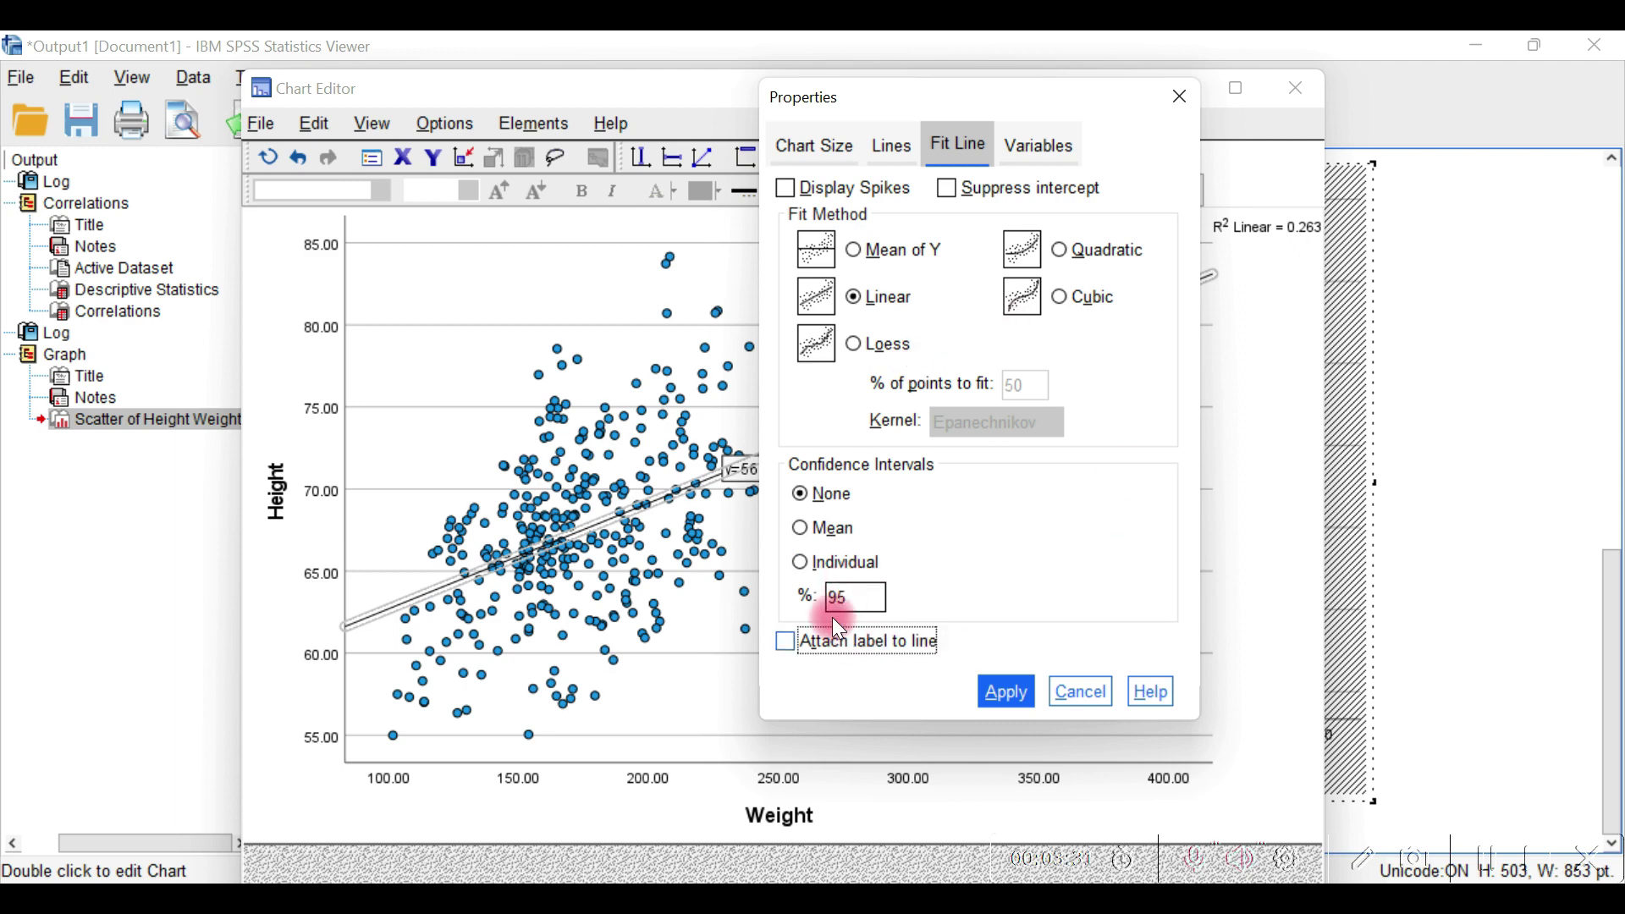
{"action": "left_click", "coordinate": [1008, 692]}
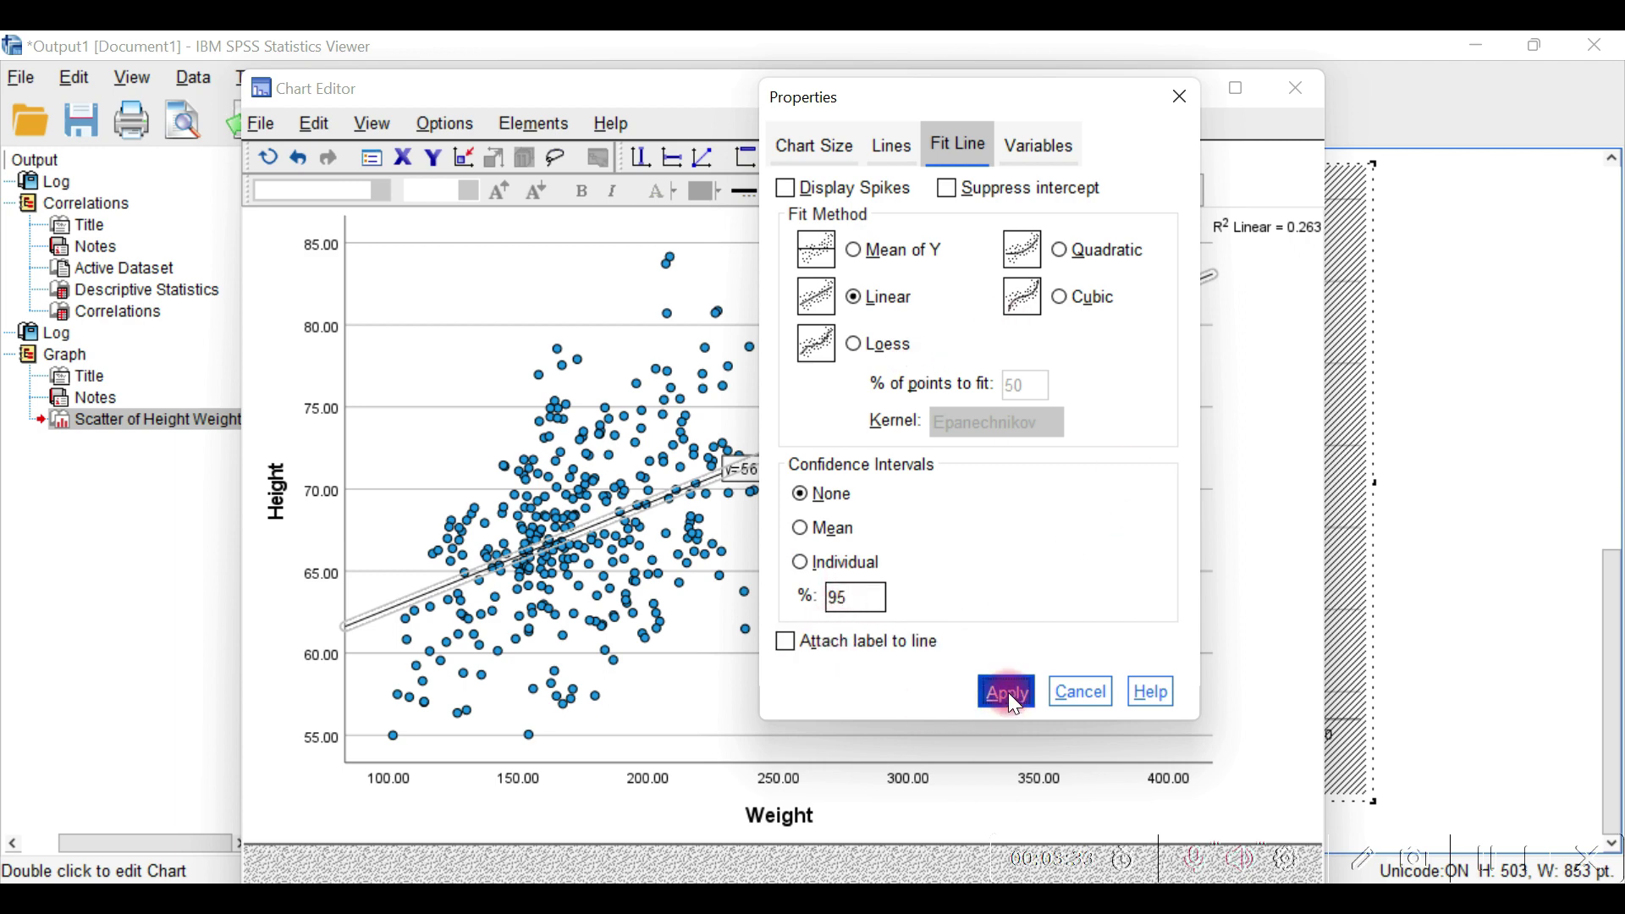
{"action": "left_click", "coordinate": [1073, 696]}
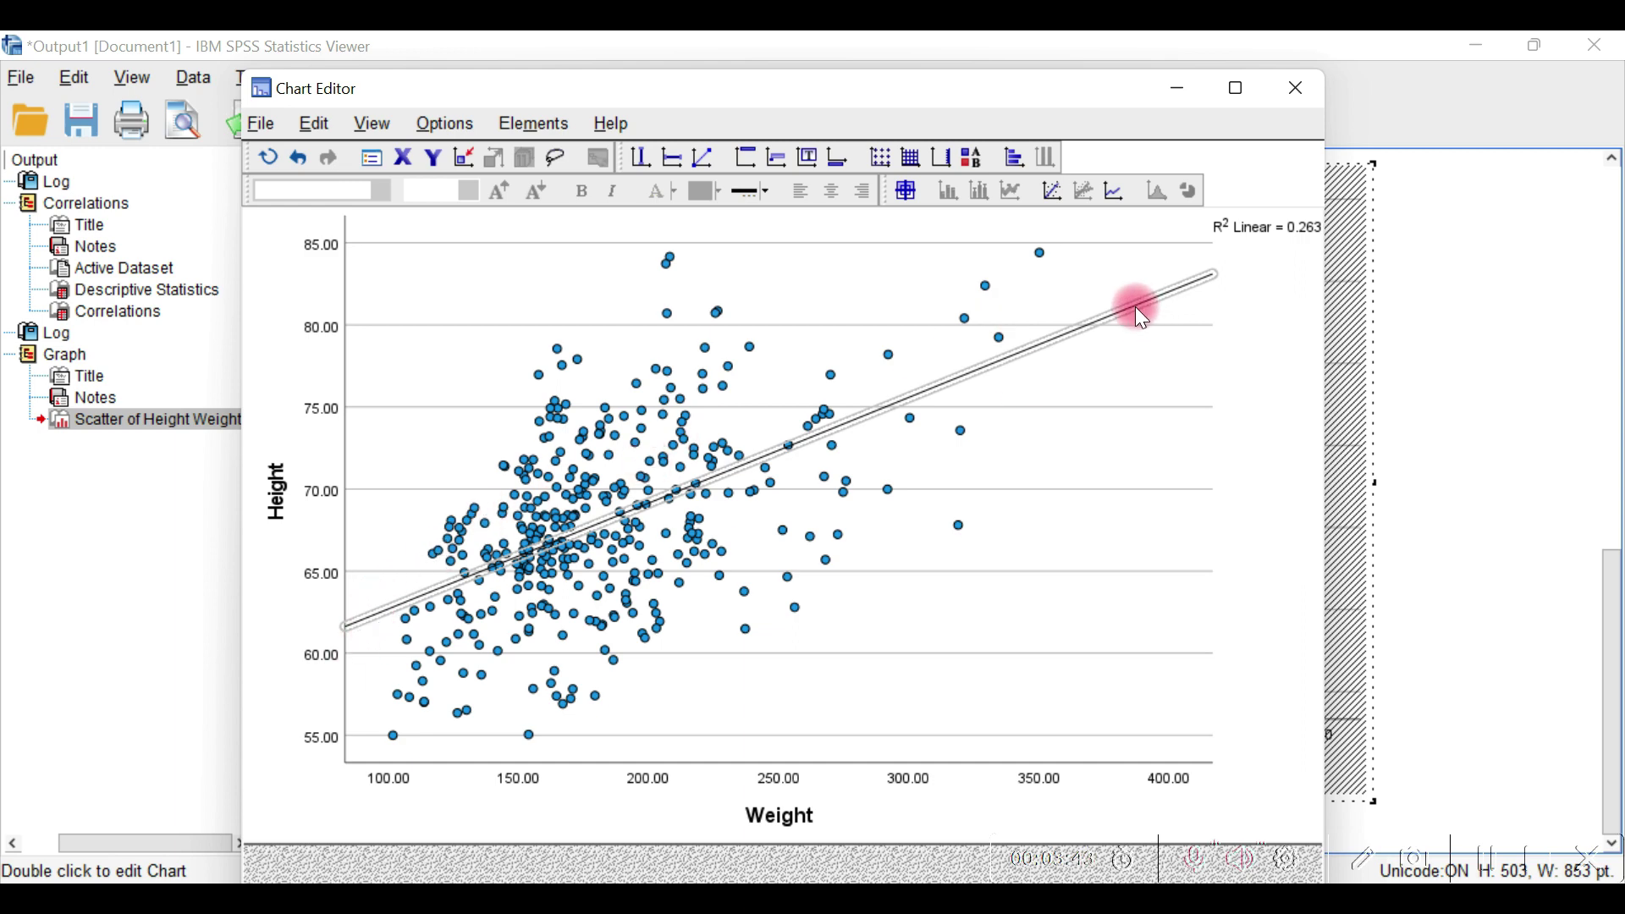
{"action": "left_click", "coordinate": [1301, 76]}
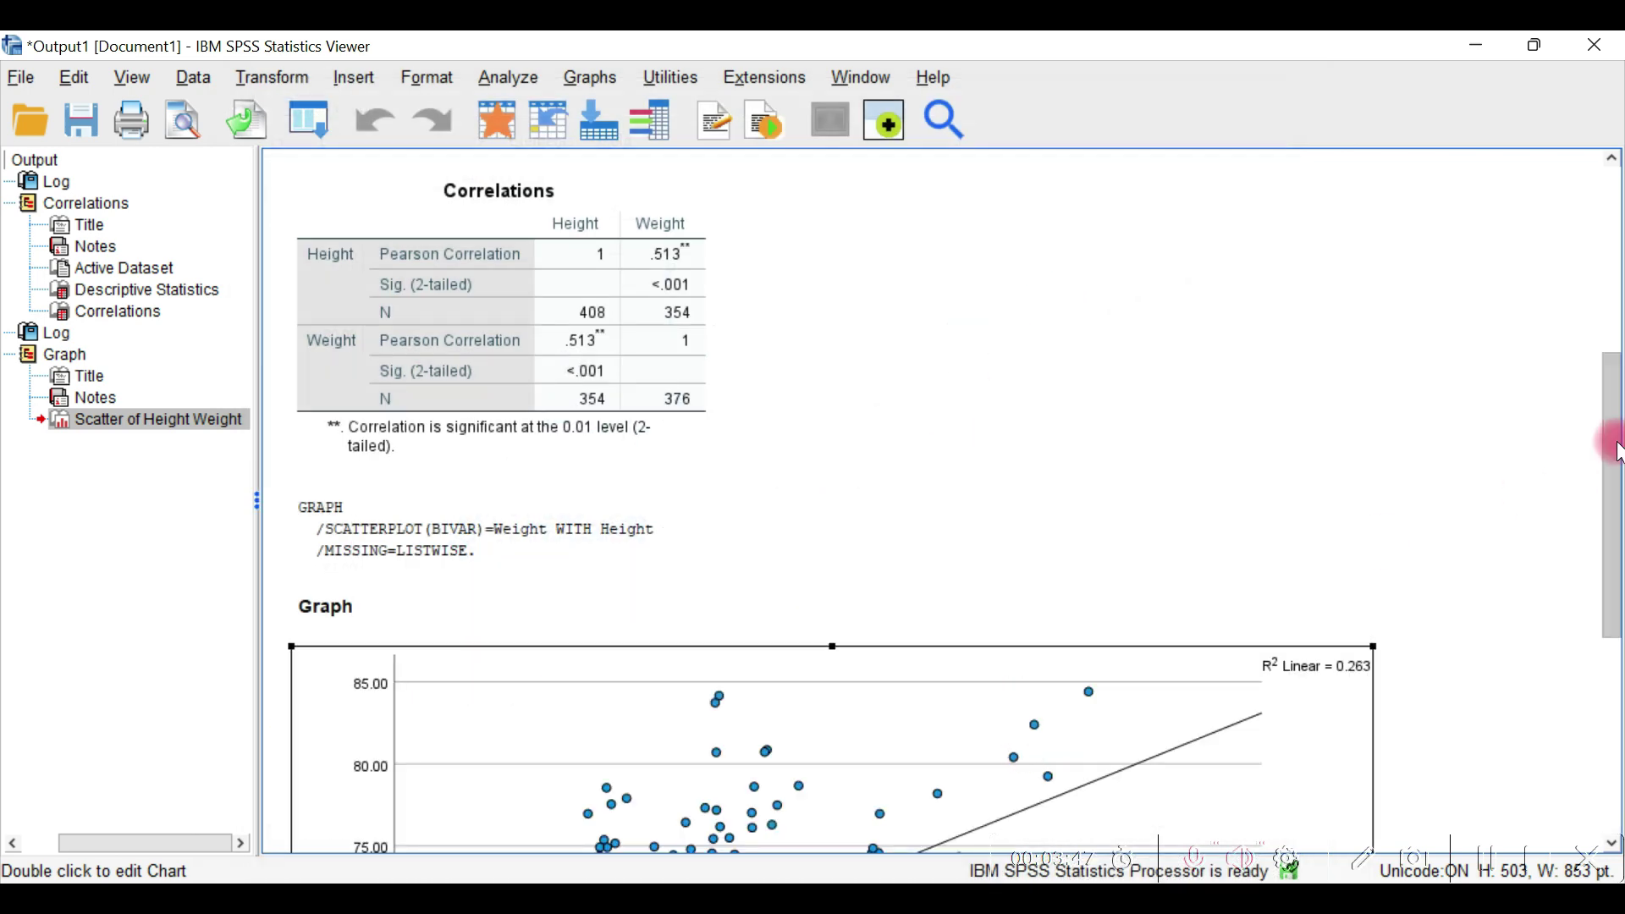
{"action": "left_click_drag", "start_coordinate": [1616, 440], "coordinate": [1599, 627]}
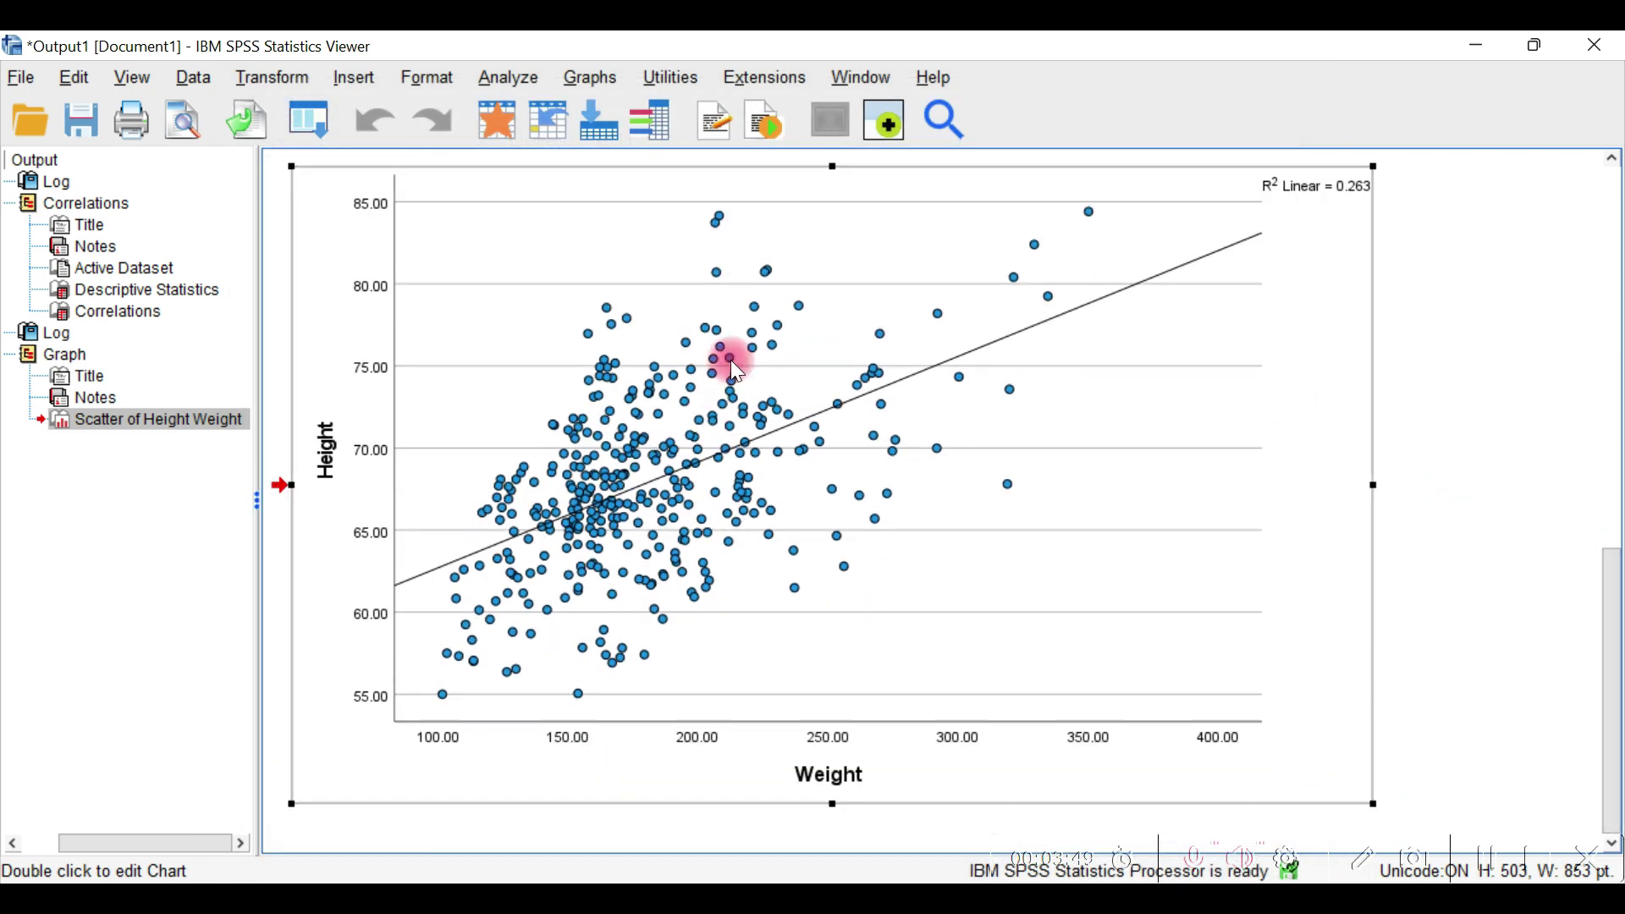